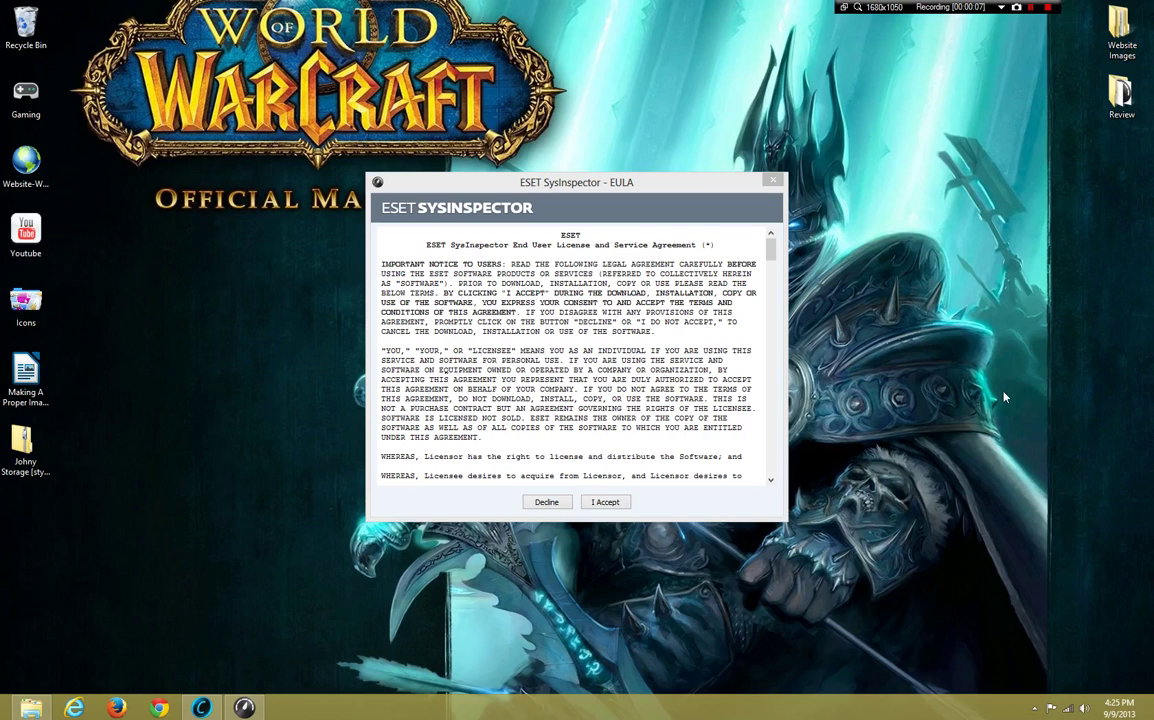
{"action": "left_click", "coordinate": [612, 503]}
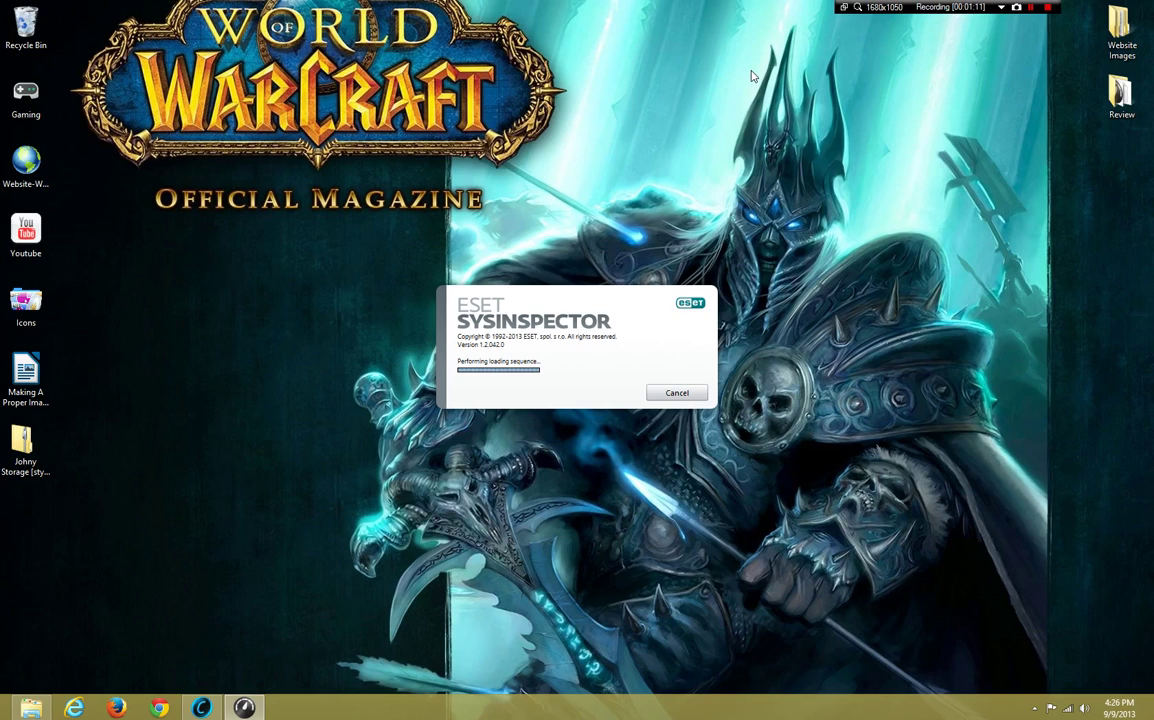
Empty the Recycle Bin's 132.78 MB of trash with Sweep Privacy from its context menu
{"action": "right_click", "coordinate": [30, 44]}
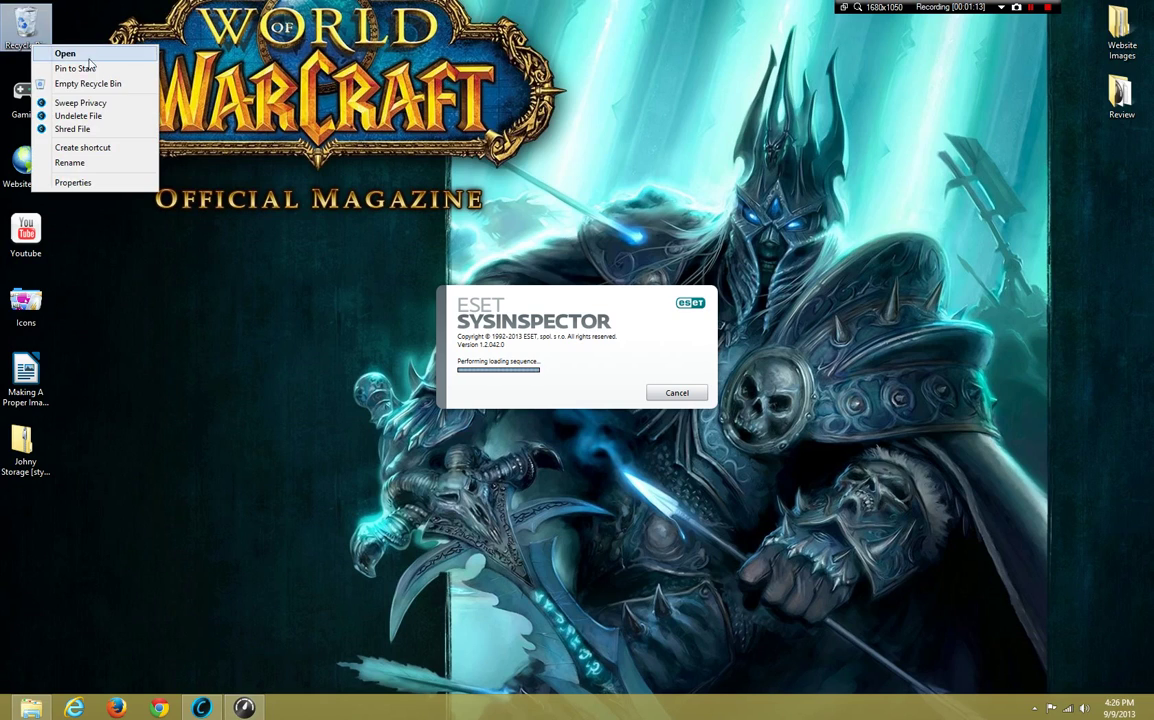
{"action": "left_click", "coordinate": [95, 103]}
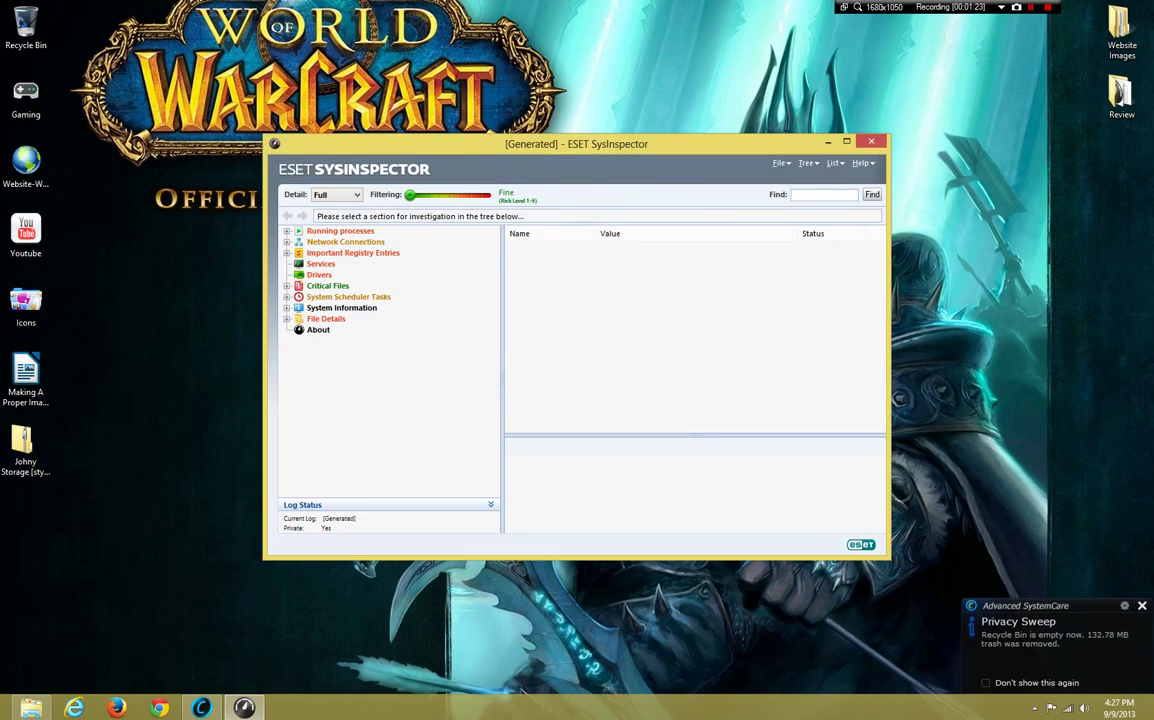
Dismiss the sweep notification, view Running processes, and set Filtering to Risky (Risk Level 9)
{"action": "left_click", "coordinate": [1141, 605]}
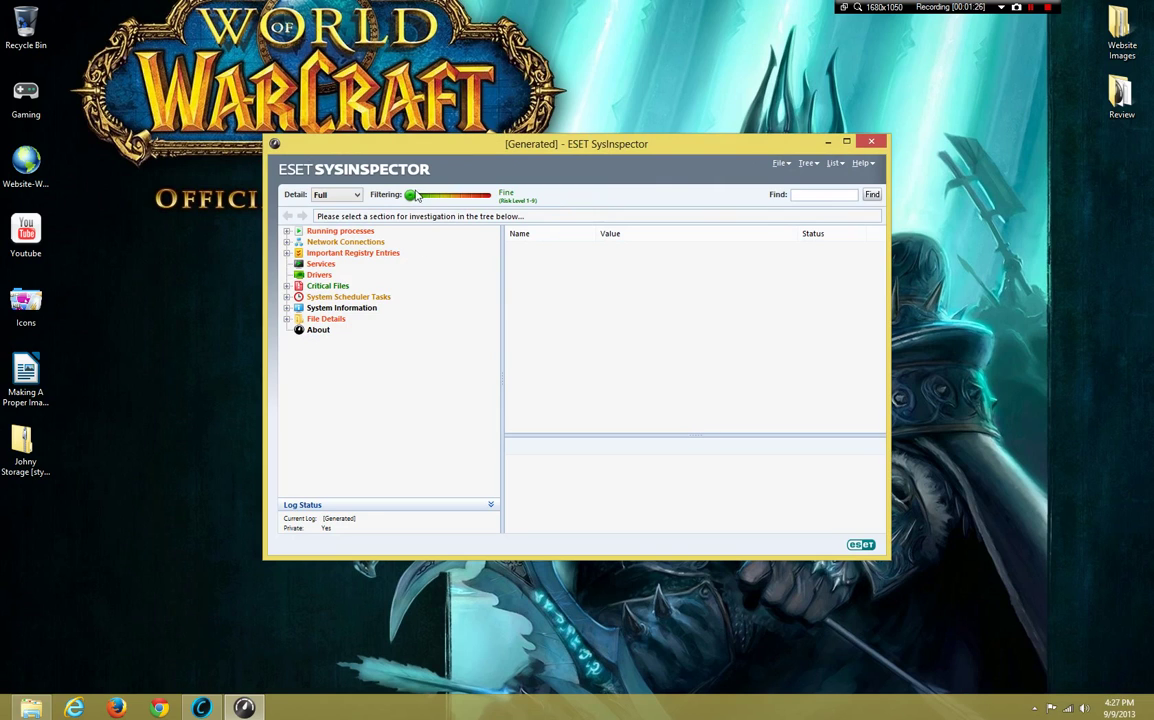
{"action": "left_click", "coordinate": [296, 228]}
{"action": "scroll", "coordinate": [830, 420], "scroll_direction": "down", "scroll_amount": 10}
{"action": "scroll", "coordinate": [728, 346], "scroll_direction": "up", "scroll_amount": 10}
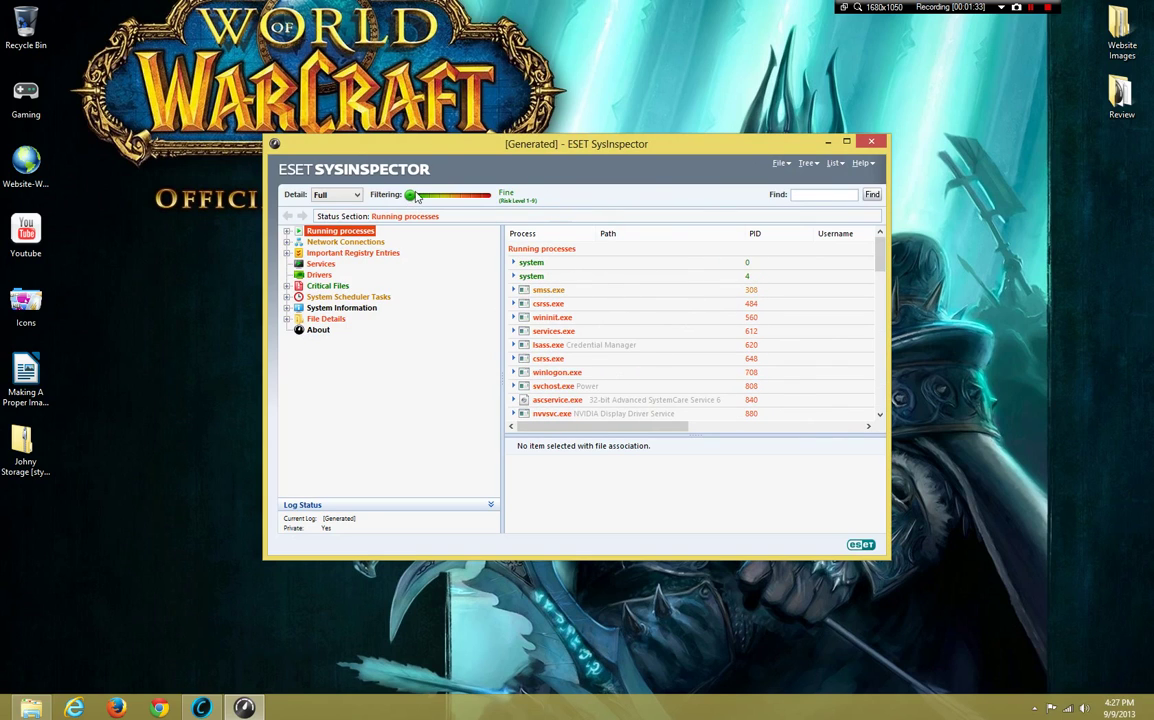
{"action": "left_click_drag", "start_coordinate": [409, 194], "coordinate": [580, 203]}
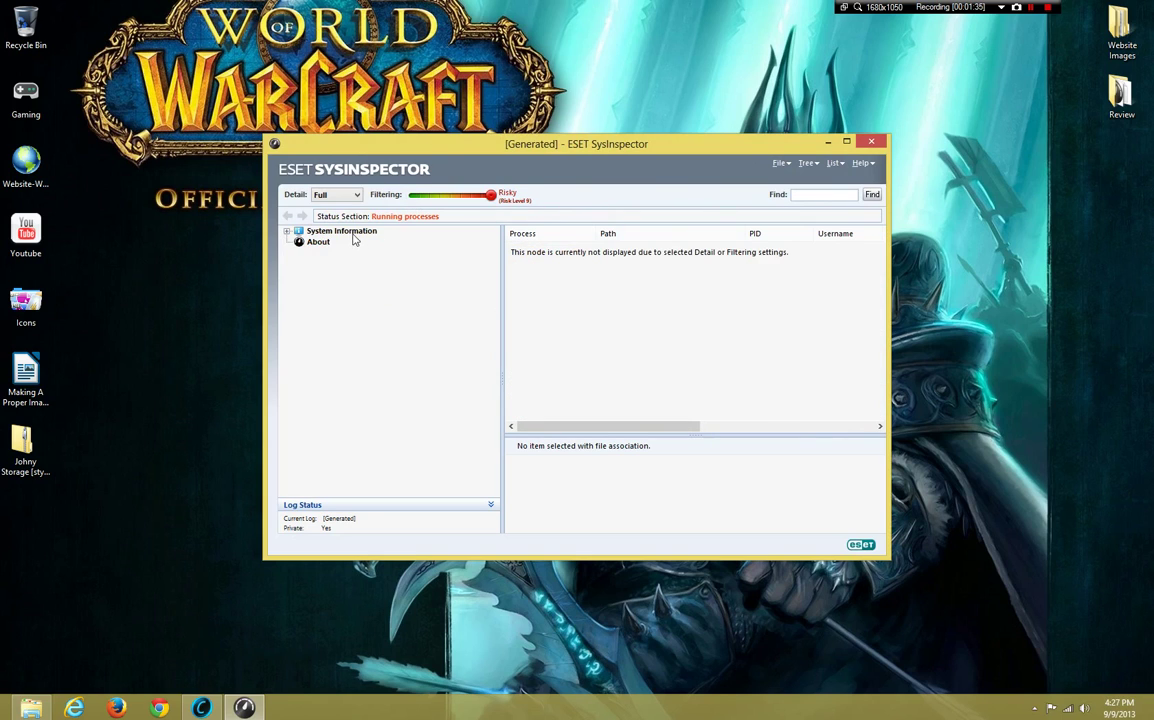
Show the System Information section and skim its details
{"action": "left_click", "coordinate": [340, 232]}
{"action": "scroll", "coordinate": [778, 340], "scroll_direction": "down", "scroll_amount": 20}
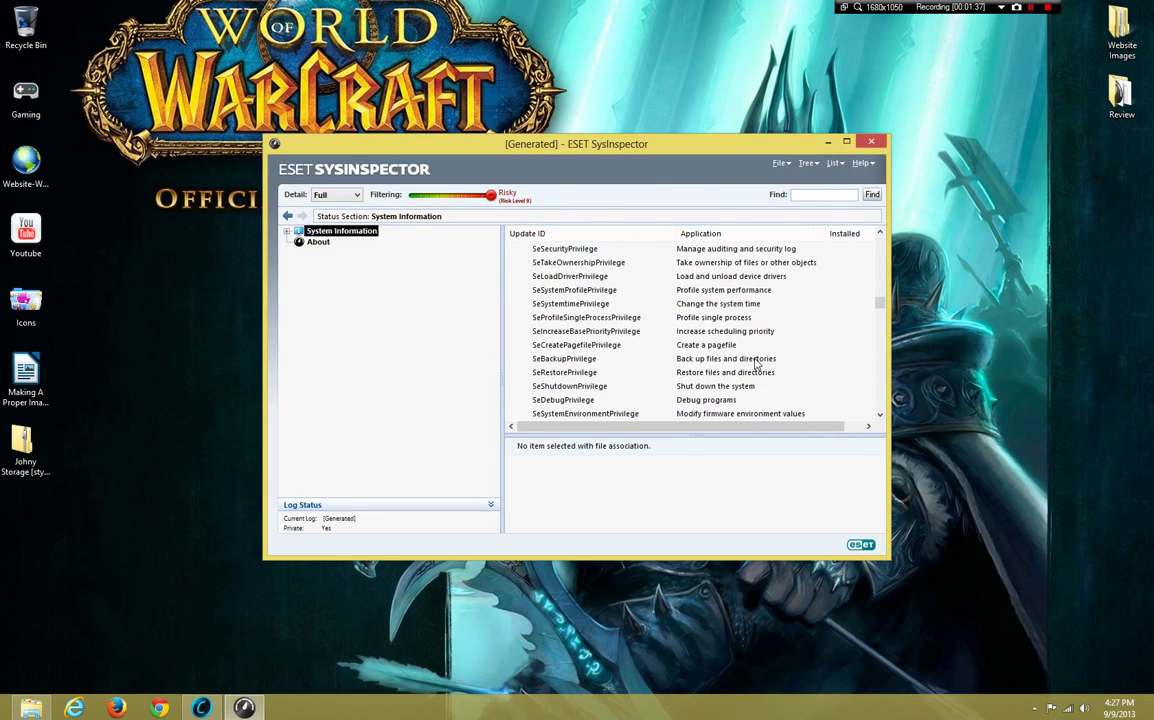
{"action": "scroll", "coordinate": [778, 340], "scroll_direction": "up", "scroll_amount": 10}
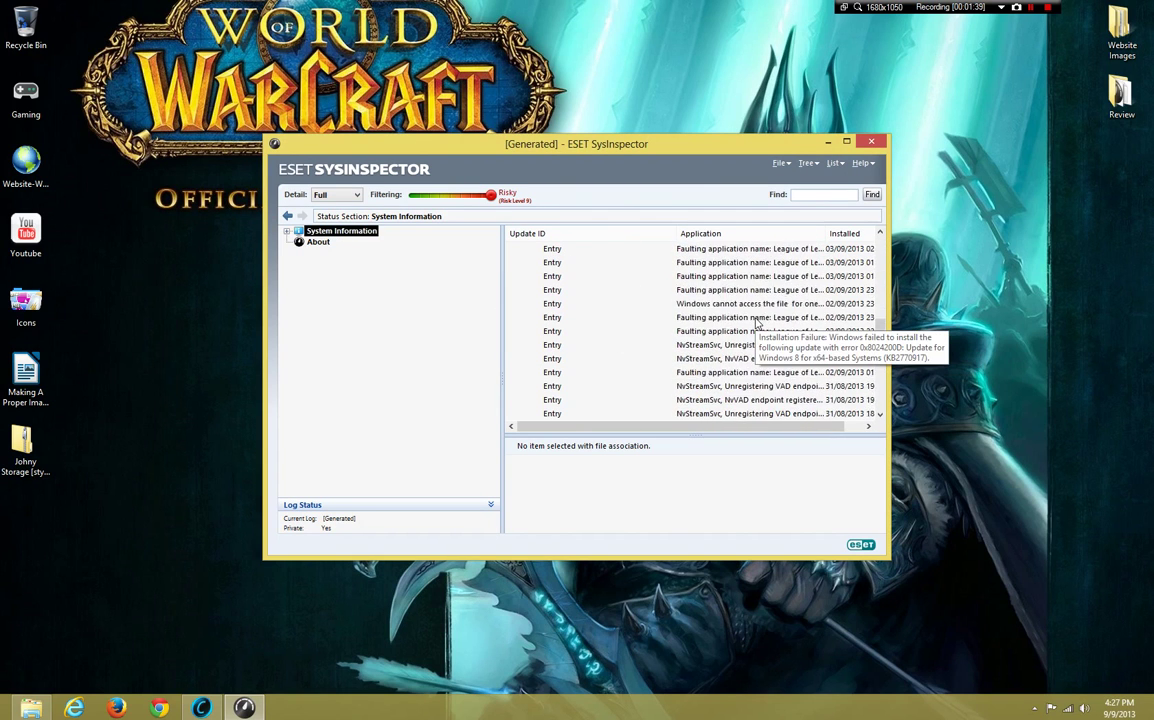
{"action": "scroll", "coordinate": [757, 325], "scroll_direction": "up", "scroll_amount": 10}
{"action": "scroll", "coordinate": [757, 327], "scroll_direction": "down", "scroll_amount": 4}
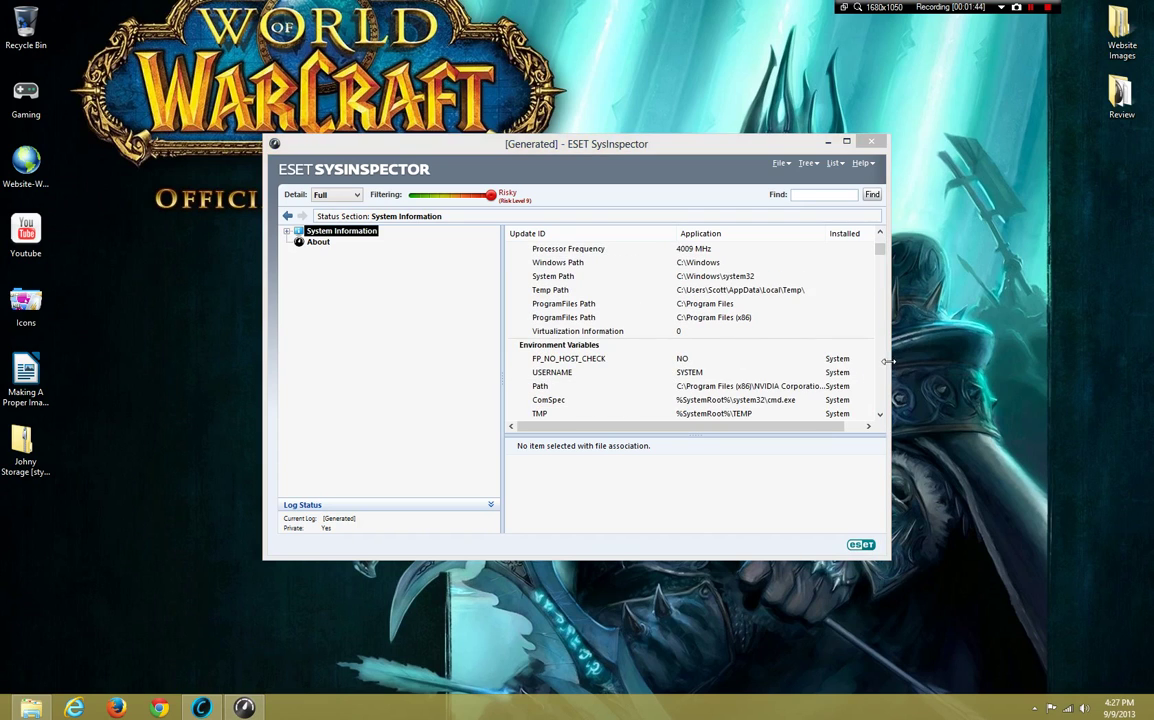
Widen the SysInspector window, glance at About, and return to System Information
{"action": "left_click_drag", "start_coordinate": [888, 385], "coordinate": [1153, 393]}
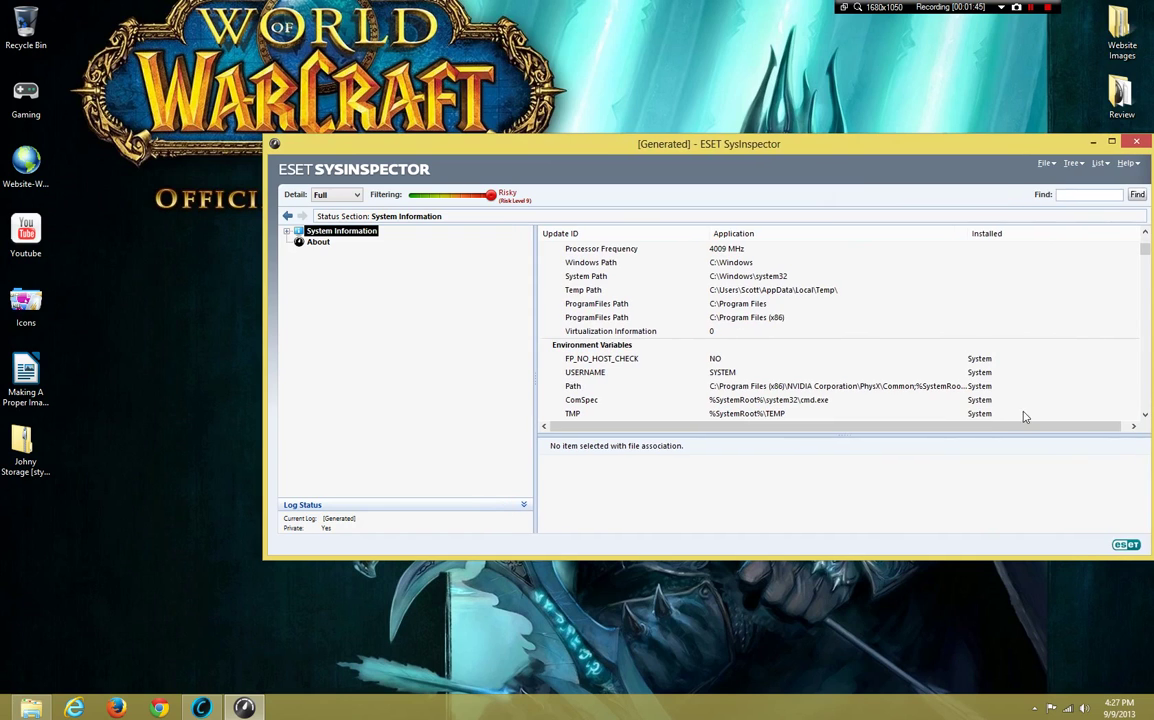
{"action": "left_click", "coordinate": [319, 244]}
{"action": "left_click", "coordinate": [330, 231]}
Scroll through installed applications, user accounts and the C: drive to the Application event logs
{"action": "scroll", "coordinate": [726, 290], "scroll_direction": "down", "scroll_amount": 10}
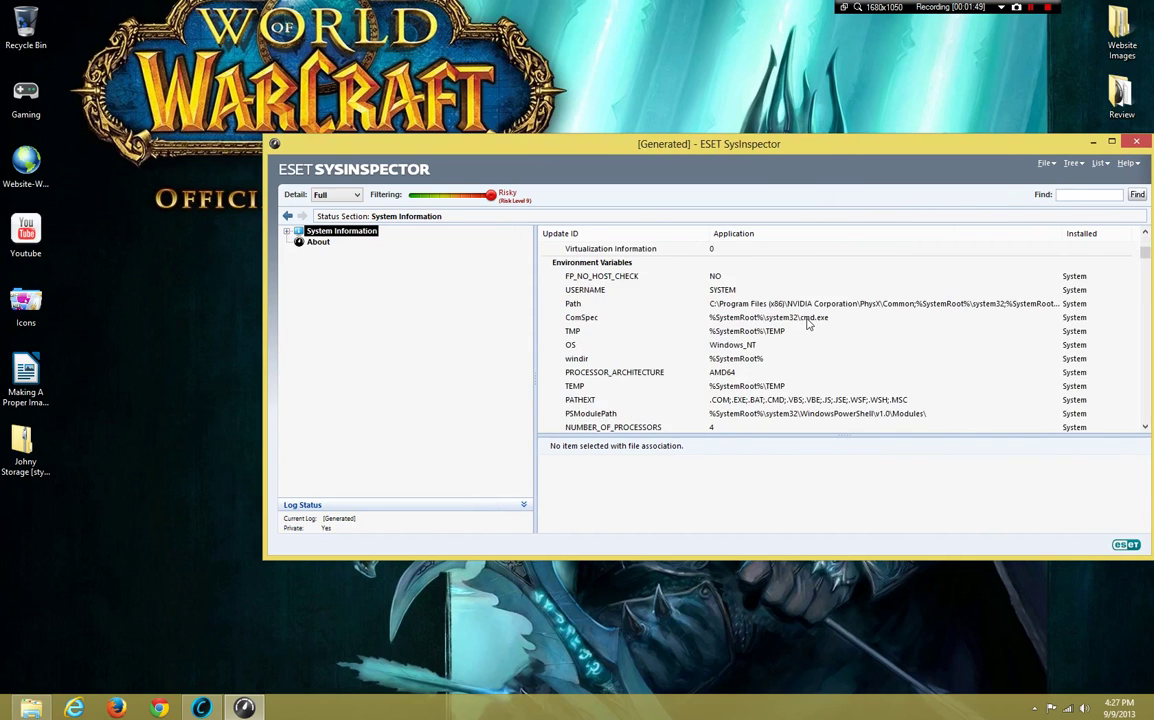
{"action": "scroll", "coordinate": [826, 305], "scroll_direction": "up", "scroll_amount": 10}
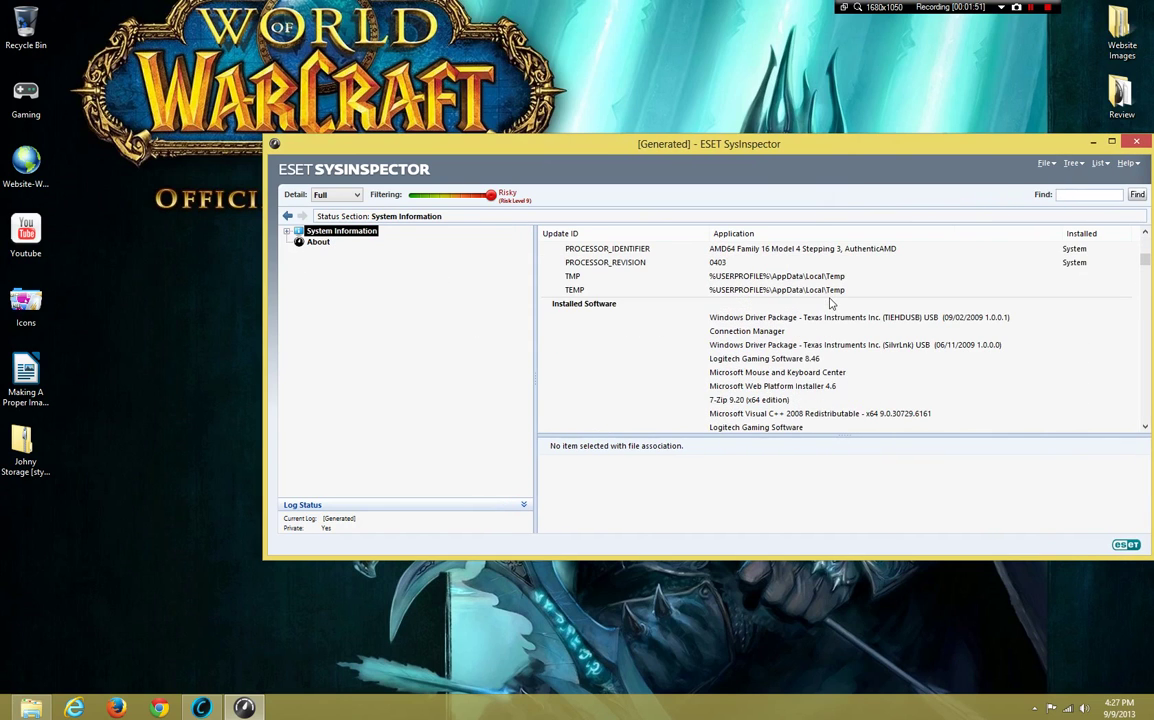
{"action": "scroll", "coordinate": [768, 369], "scroll_direction": "up", "scroll_amount": 2}
{"action": "scroll", "coordinate": [768, 369], "scroll_direction": "up", "scroll_amount": 6}
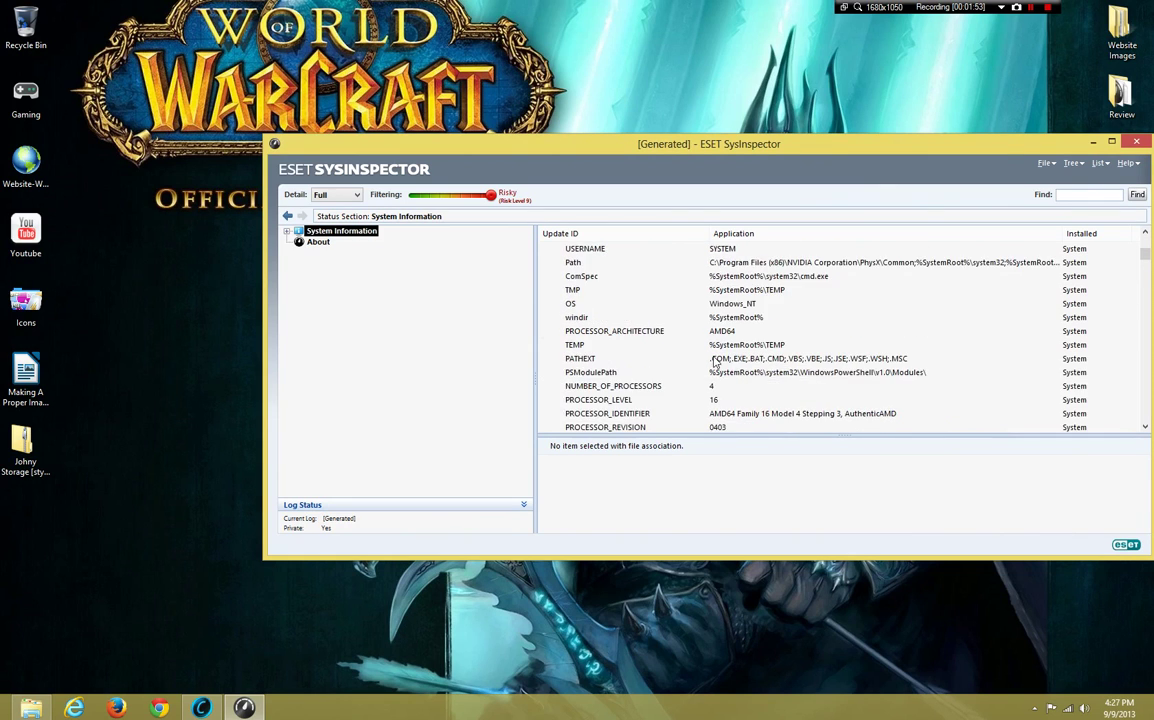
{"action": "scroll", "coordinate": [714, 349], "scroll_direction": "up", "scroll_amount": 4}
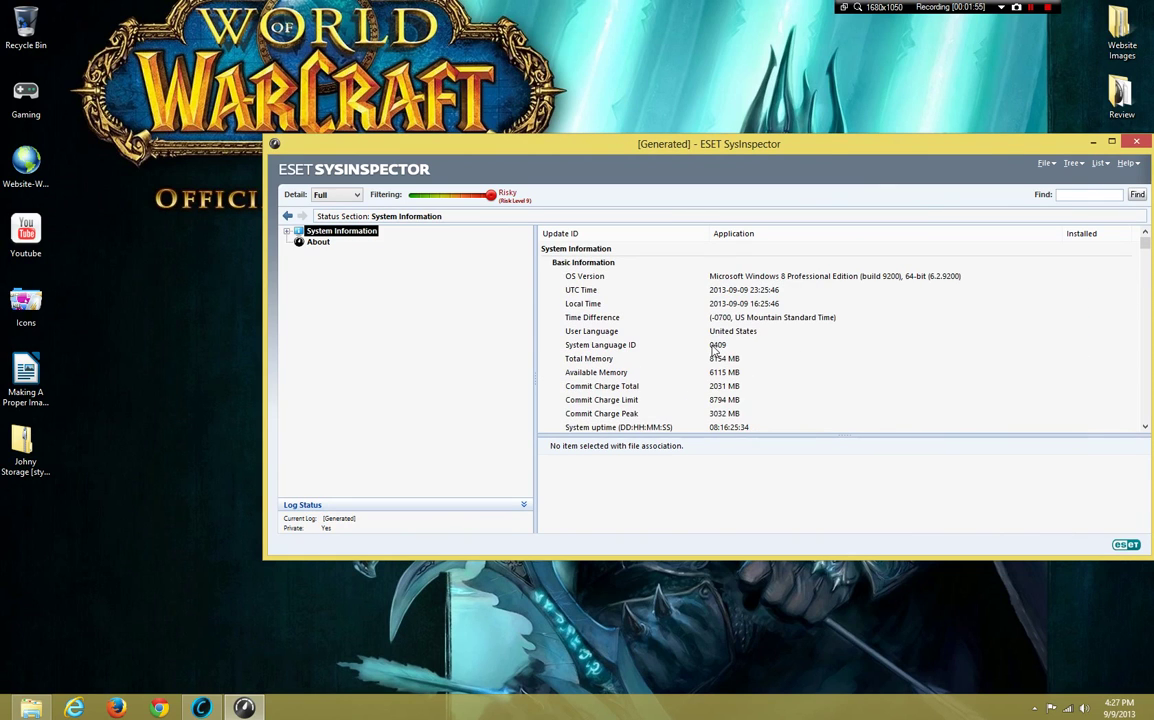
{"action": "scroll", "coordinate": [740, 275], "scroll_direction": "down", "scroll_amount": 8}
{"action": "scroll", "coordinate": [742, 270], "scroll_direction": "up", "scroll_amount": 6}
{"action": "scroll", "coordinate": [733, 268], "scroll_direction": "down", "scroll_amount": 8}
{"action": "scroll", "coordinate": [735, 270], "scroll_direction": "down", "scroll_amount": 15}
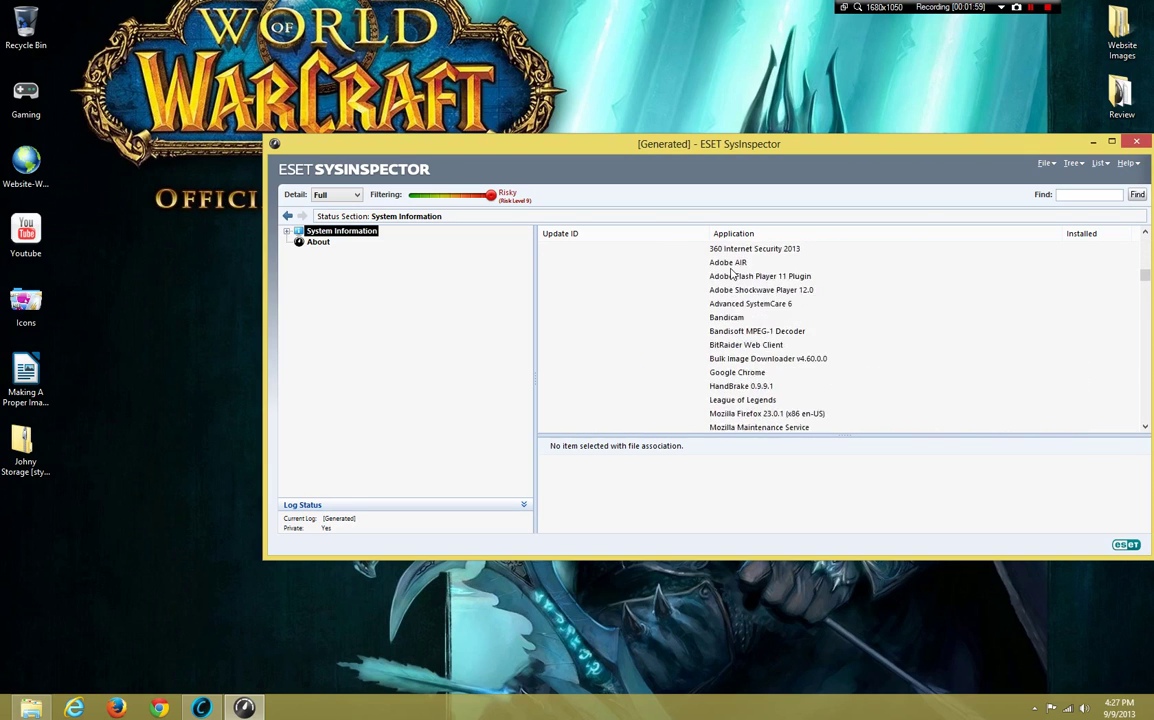
{"action": "scroll", "coordinate": [730, 273], "scroll_direction": "down", "scroll_amount": 10}
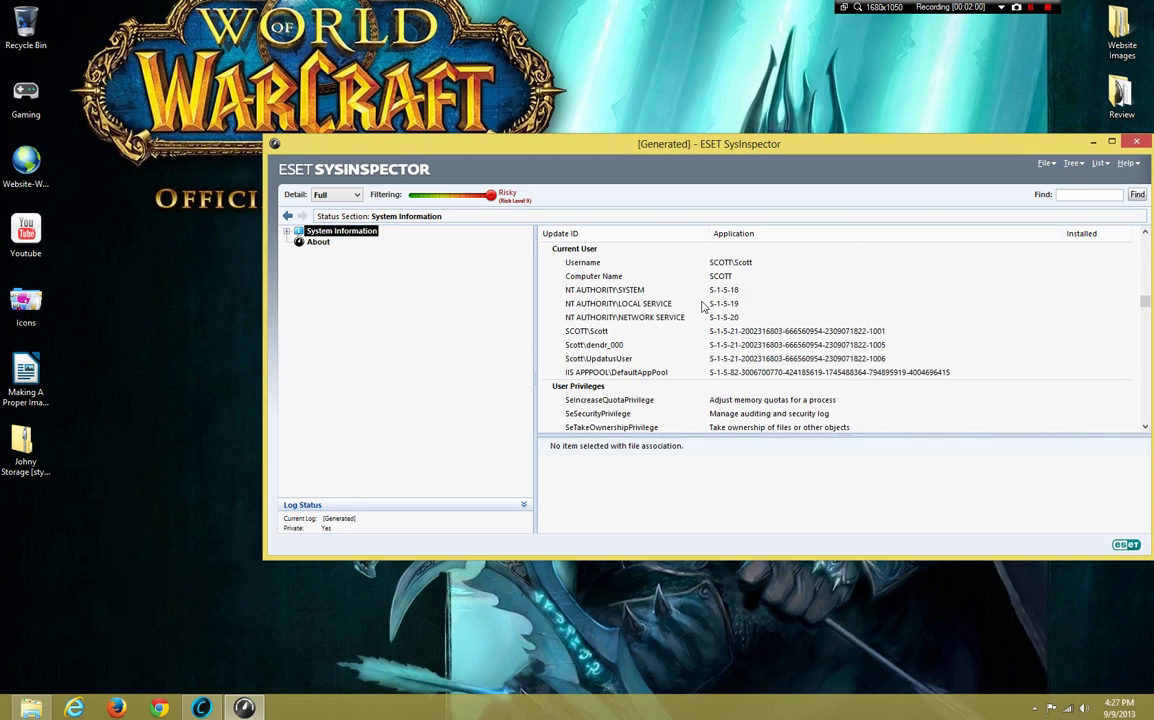
{"action": "scroll", "coordinate": [703, 307], "scroll_direction": "down", "scroll_amount": 12}
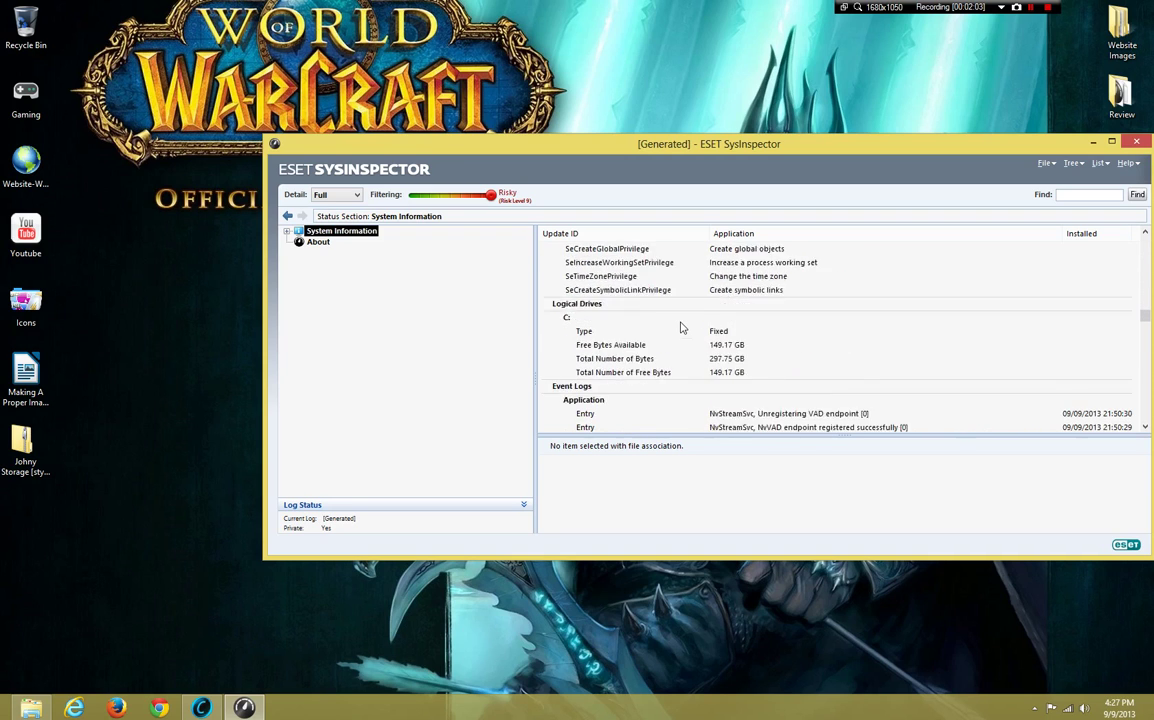
{"action": "scroll", "coordinate": [681, 326], "scroll_direction": "down", "scroll_amount": 1}
{"action": "scroll", "coordinate": [683, 325], "scroll_direction": "up", "scroll_amount": 4}
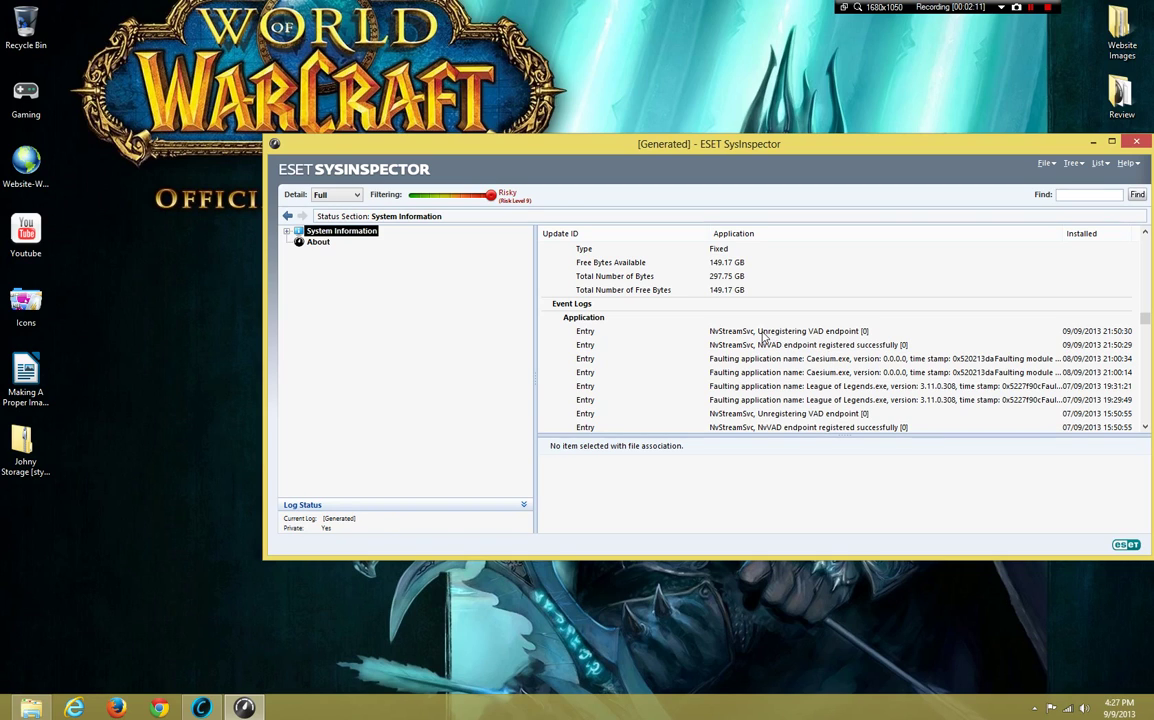
Run Search Online on the first Application event entry, NvStreamSvc Unregistering VAD endpoint
{"action": "right_click", "coordinate": [762, 338]}
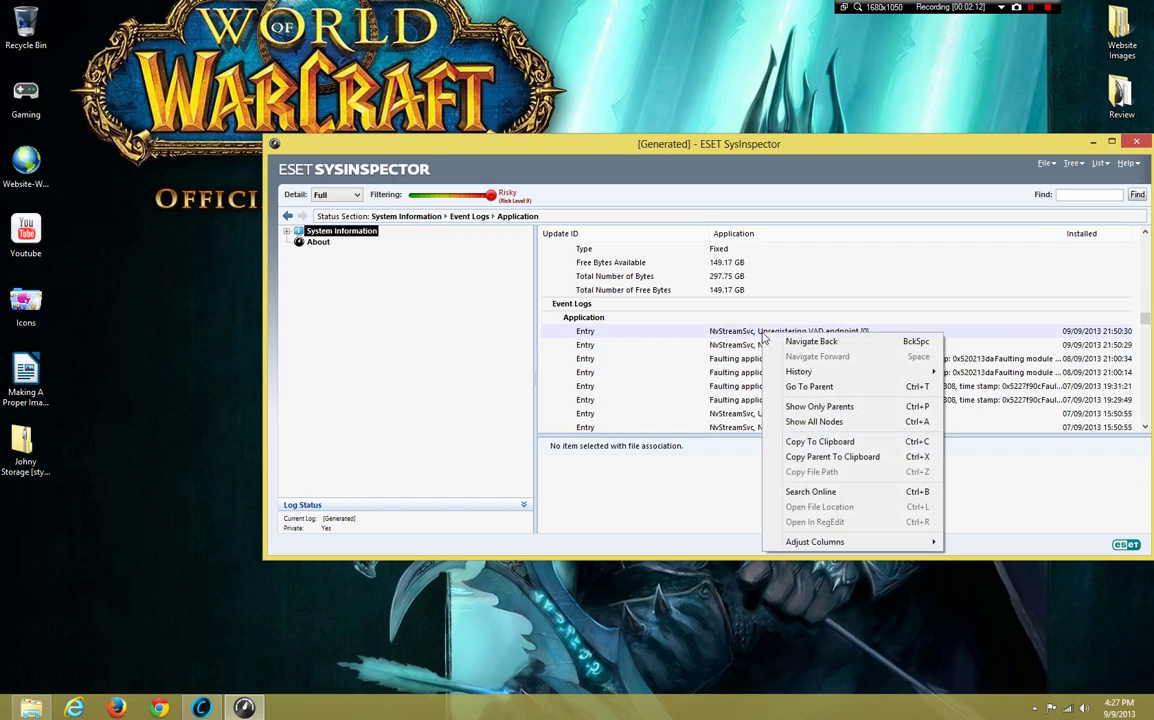
{"action": "left_click", "coordinate": [800, 341]}
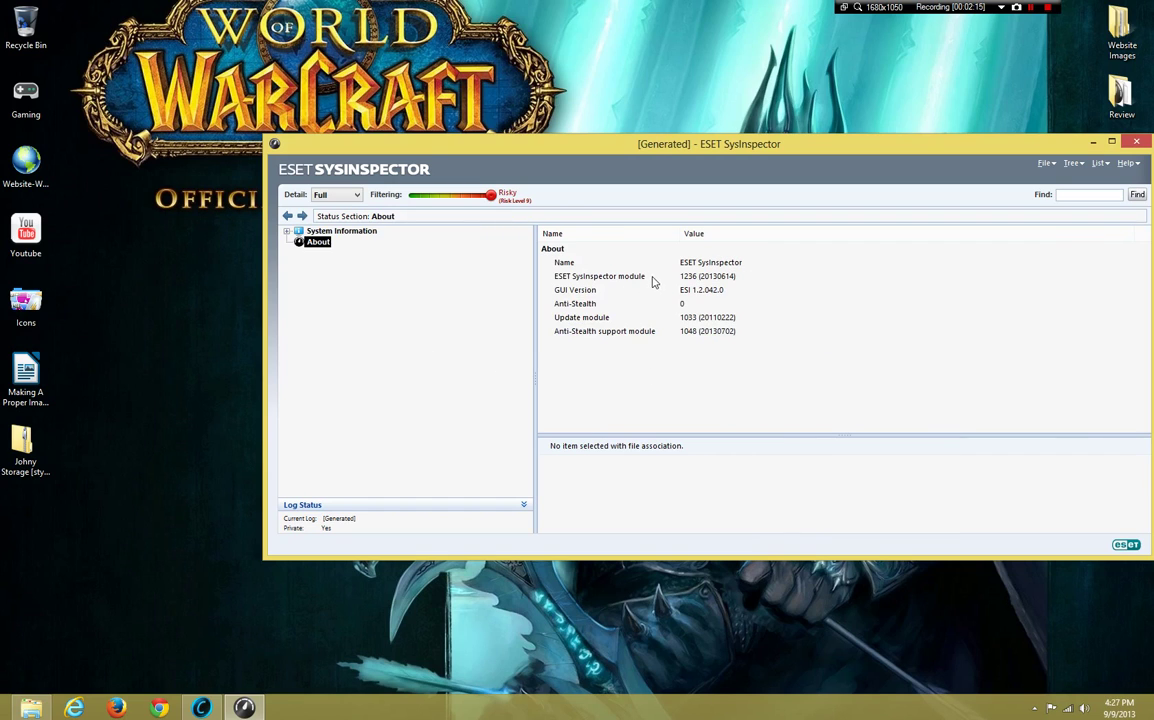
{"action": "left_click", "coordinate": [313, 232]}
{"action": "scroll", "coordinate": [945, 322], "scroll_direction": "down", "scroll_amount": 15}
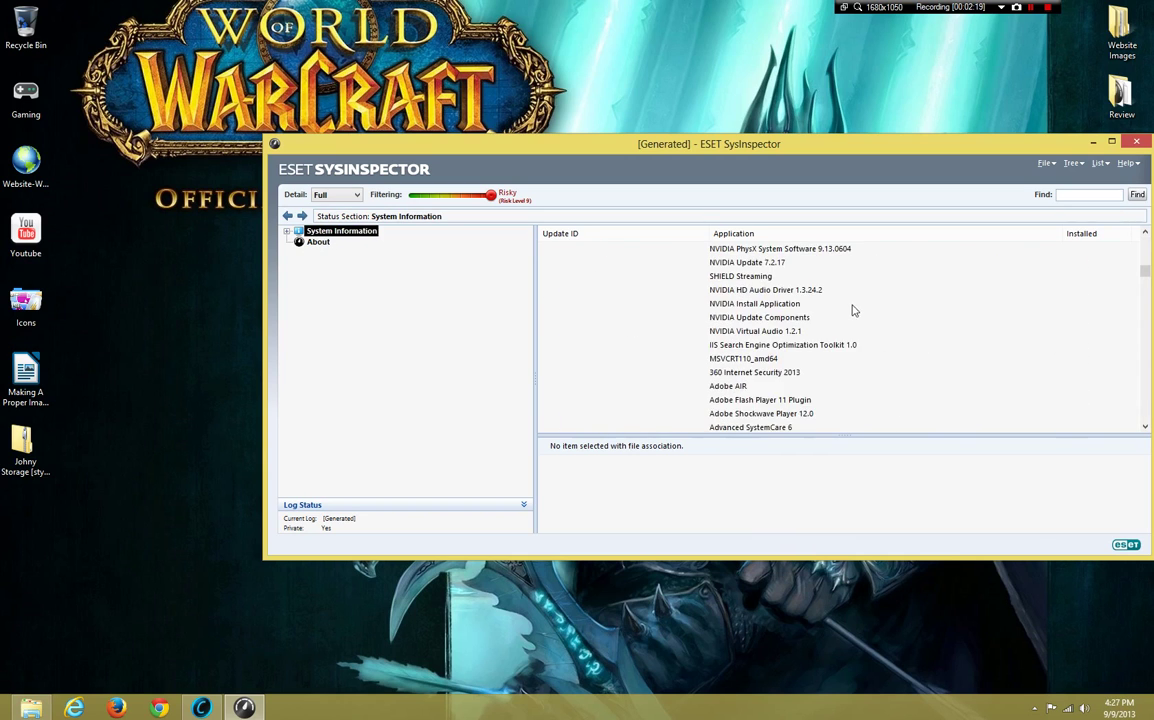
{"action": "scroll", "coordinate": [847, 318], "scroll_direction": "down", "scroll_amount": 8}
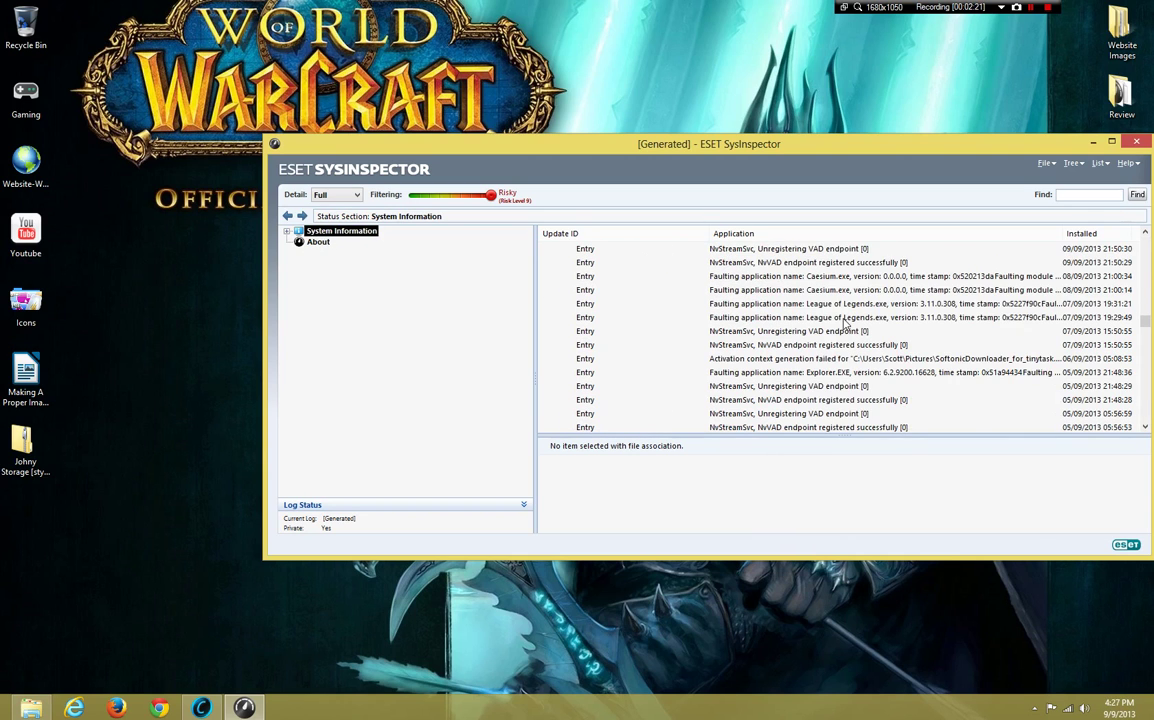
{"action": "scroll", "coordinate": [748, 342], "scroll_direction": "up", "scroll_amount": 3}
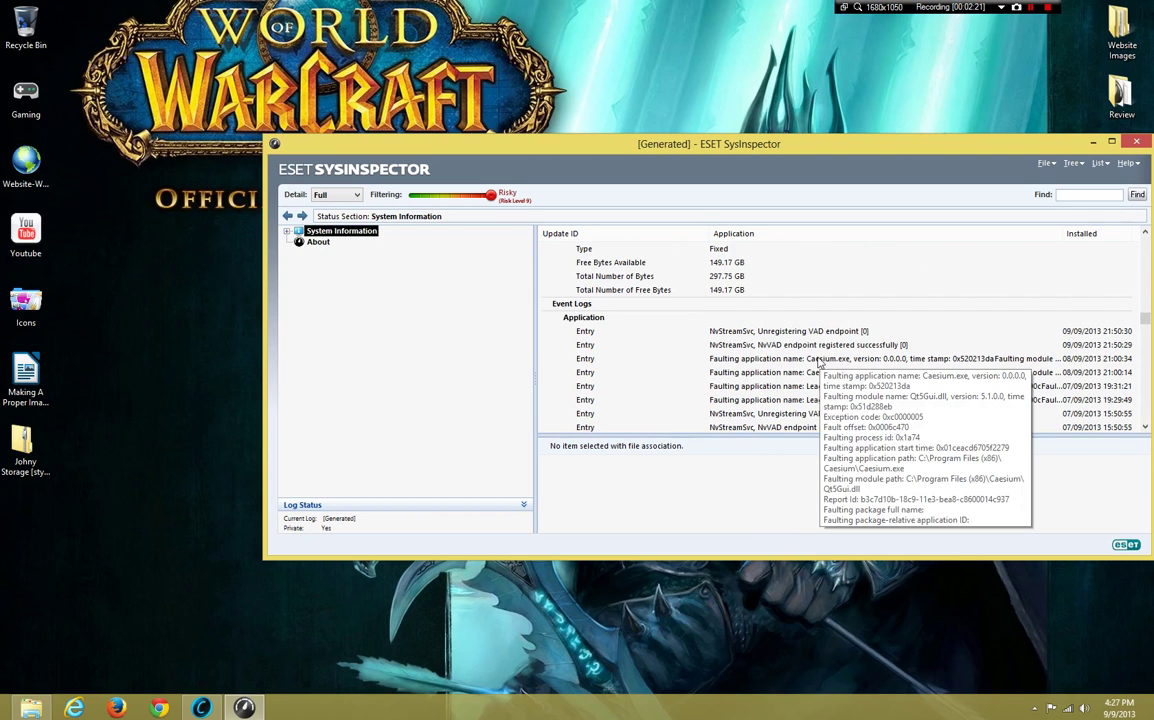
{"action": "right_click", "coordinate": [740, 335]}
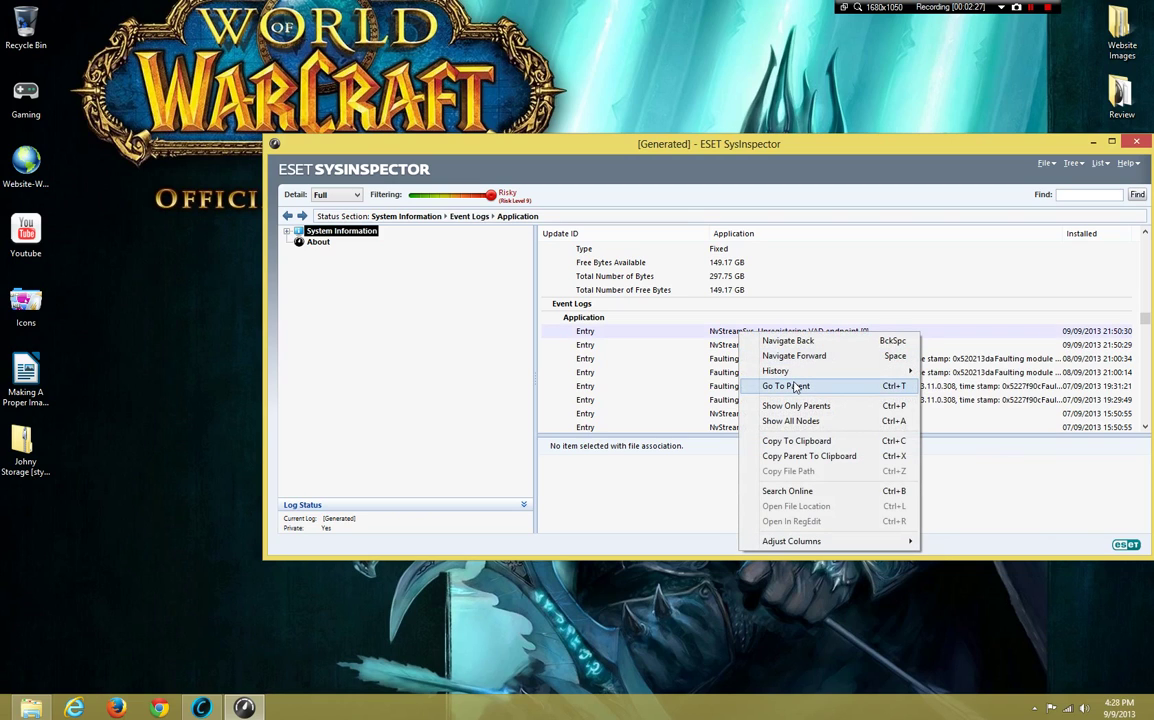
{"action": "left_click", "coordinate": [787, 490]}
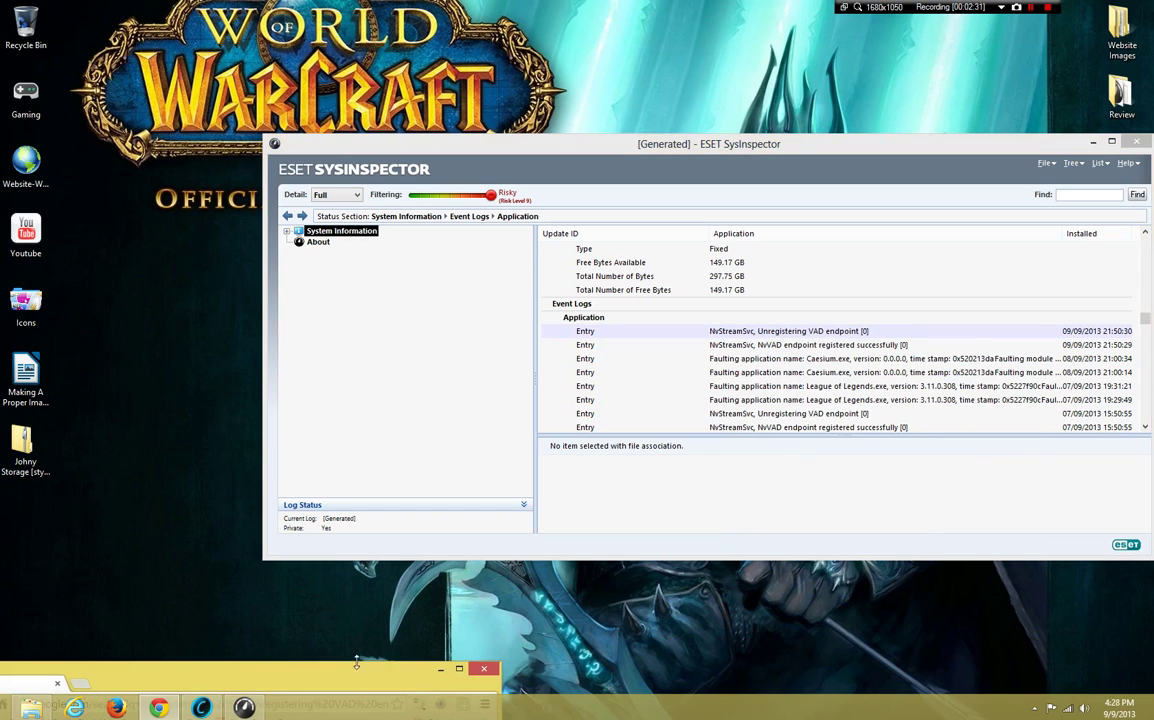
Maximize Chrome to read the 7 Google results for the NvStreamSvc entry, then close it
{"action": "left_click_drag", "start_coordinate": [675, 57], "coordinate": [618, 3]}
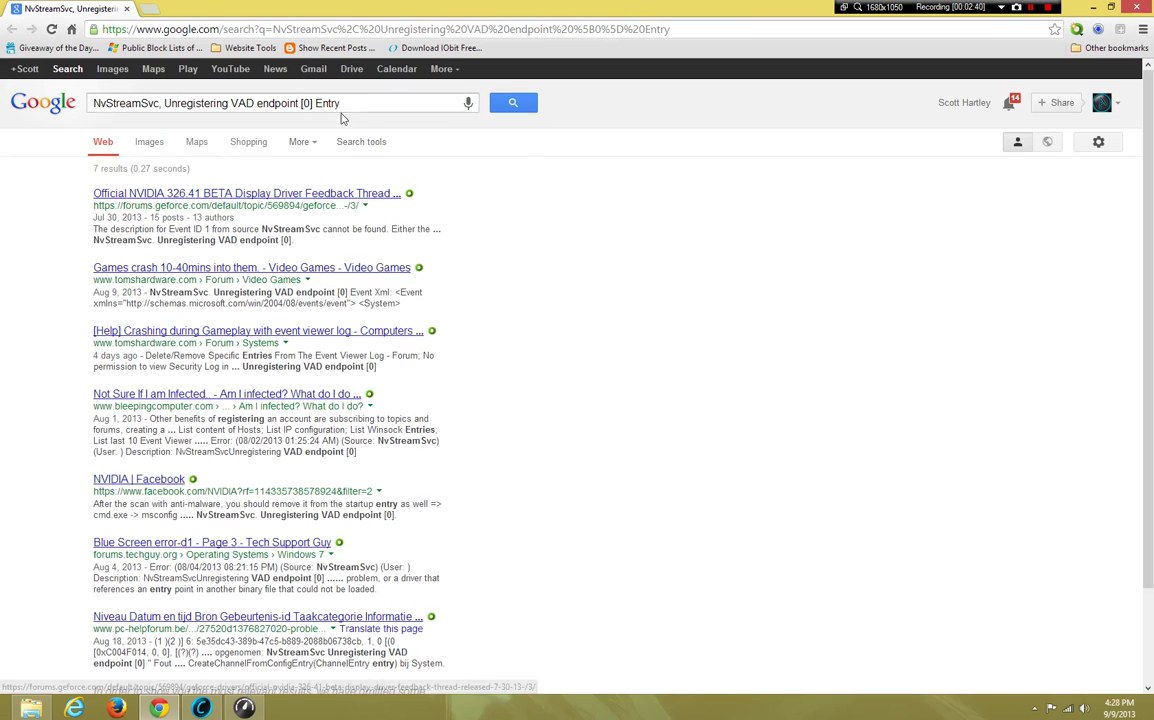
{"action": "left_click", "coordinate": [1136, 7]}
Scroll the System event log's repeated Windows update installation failures, then show the Start screen
{"action": "scroll", "coordinate": [700, 345], "scroll_direction": "down", "scroll_amount": 15}
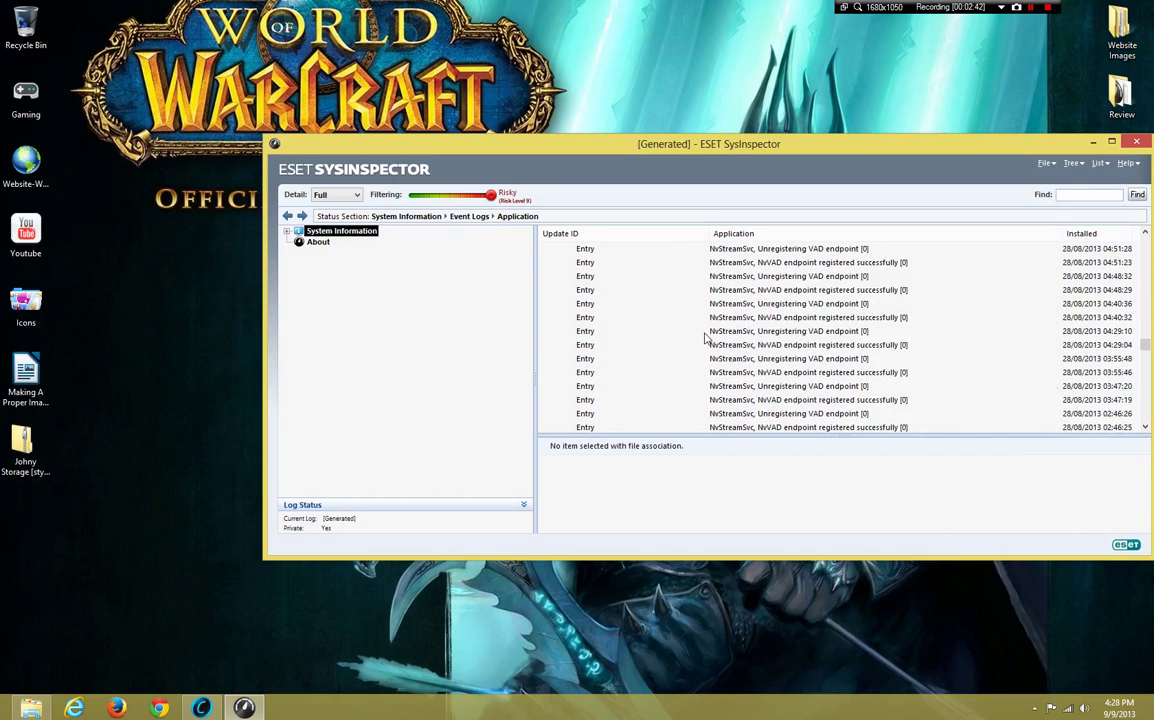
{"action": "scroll", "coordinate": [690, 345], "scroll_direction": "up", "scroll_amount": 2}
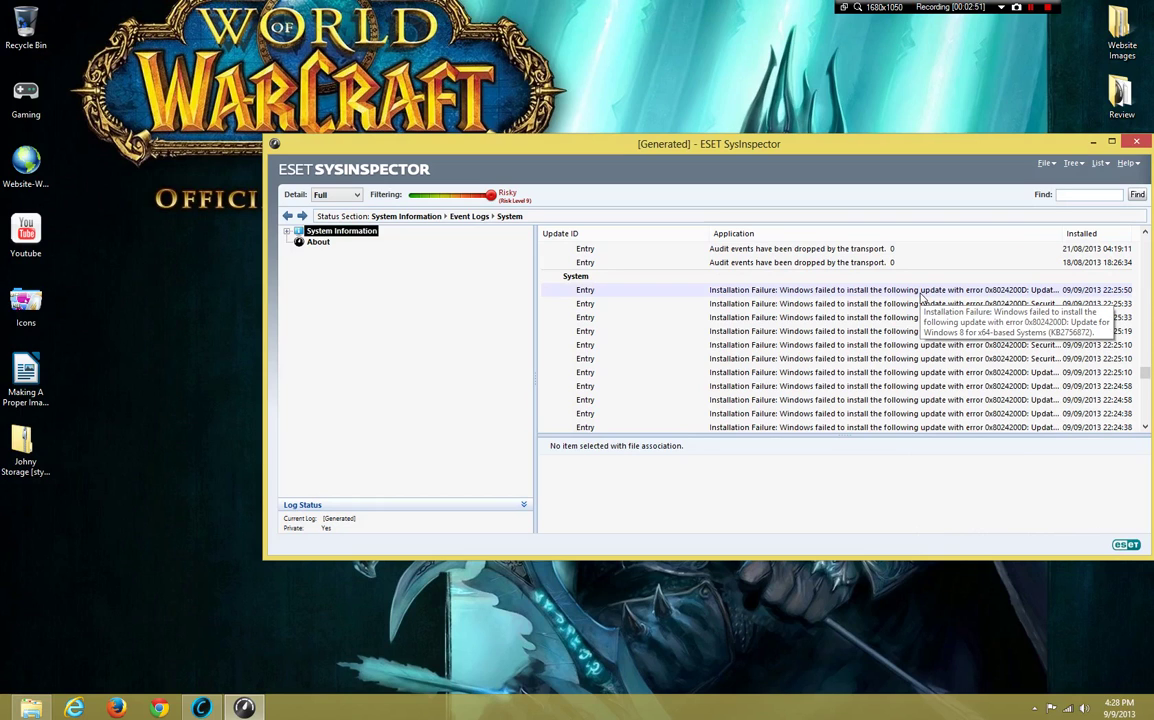
{"action": "scroll", "coordinate": [921, 296], "scroll_direction": "down", "scroll_amount": 5}
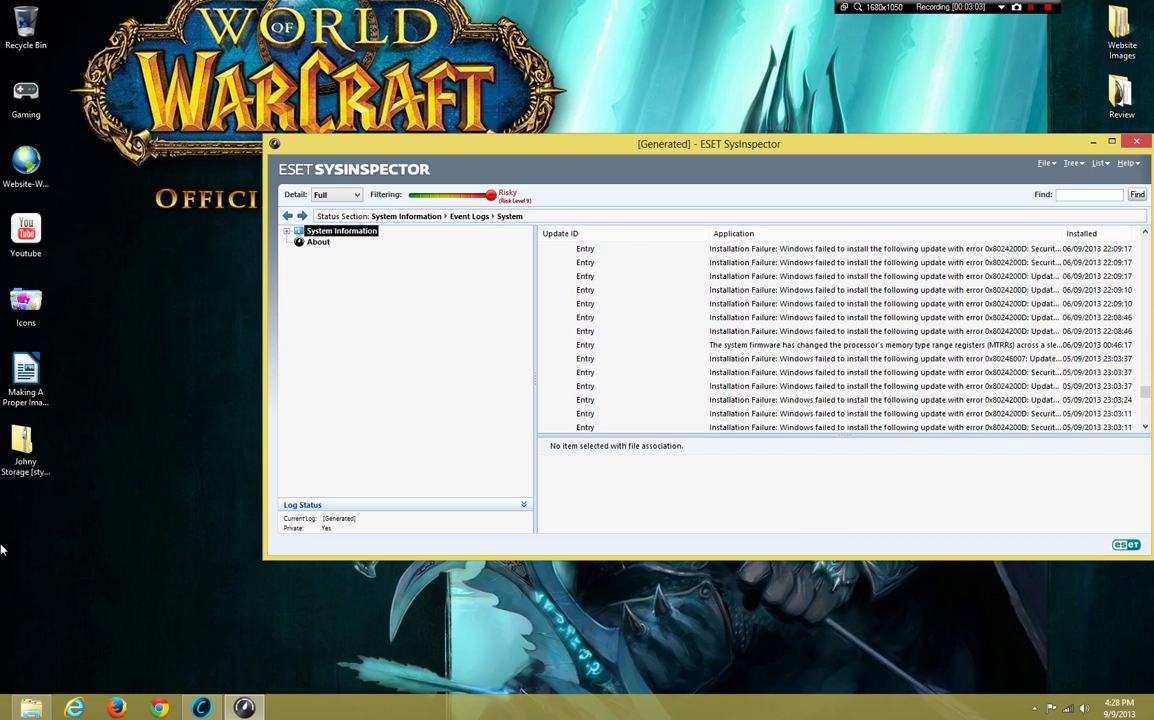
{"action": "left_click", "coordinate": [5, 712]}
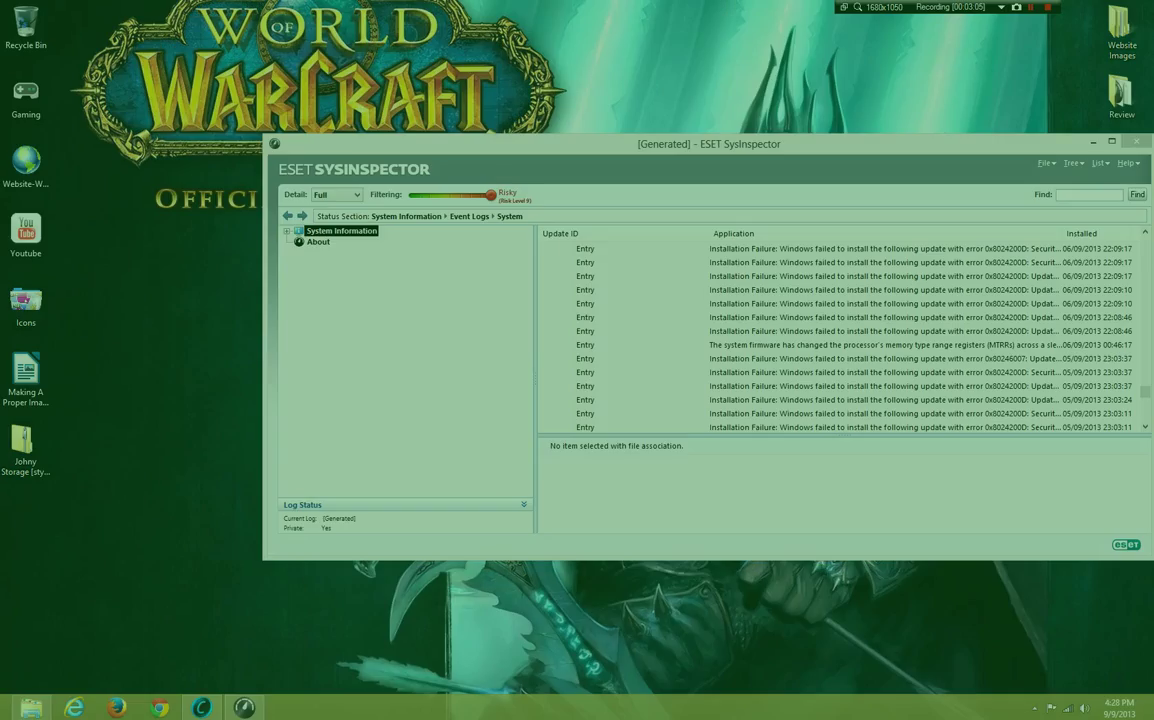
Return to the desktop and open Control Panel as a restored, normal-sized window
{"action": "scroll", "coordinate": [497, 397], "scroll_direction": "left", "scroll_amount": 3}
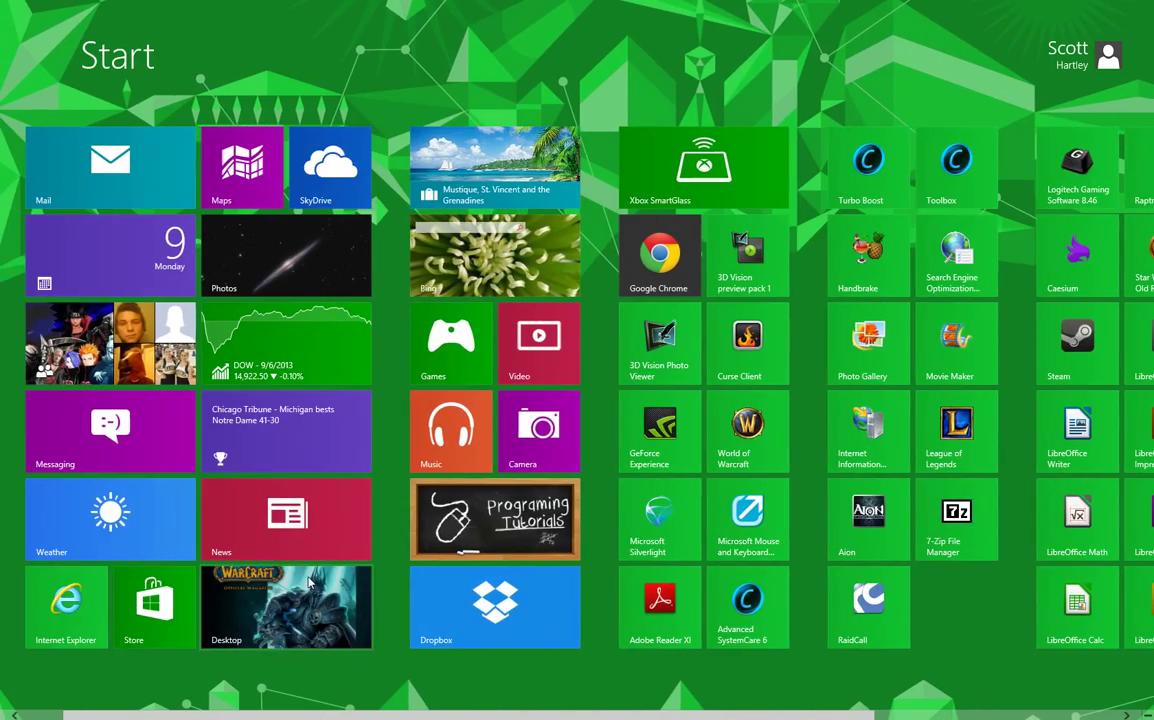
{"action": "left_click", "coordinate": [329, 612]}
{"action": "key", "text": "super+x"}
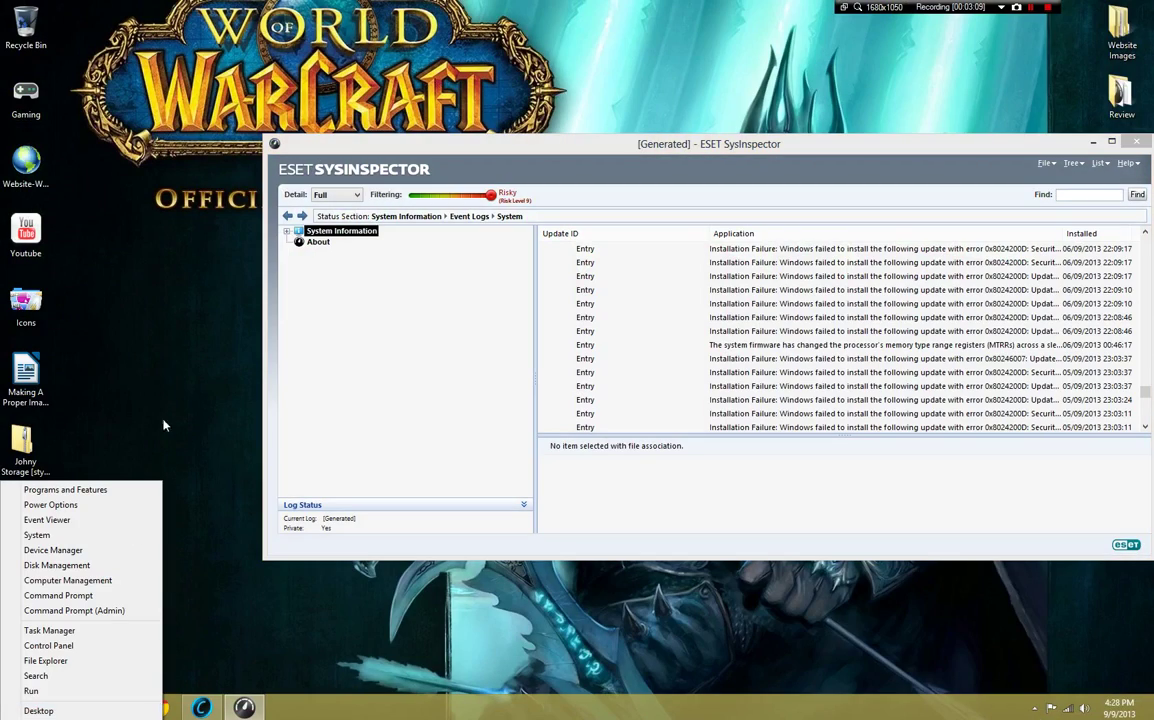
{"action": "key", "text": "Escape"}
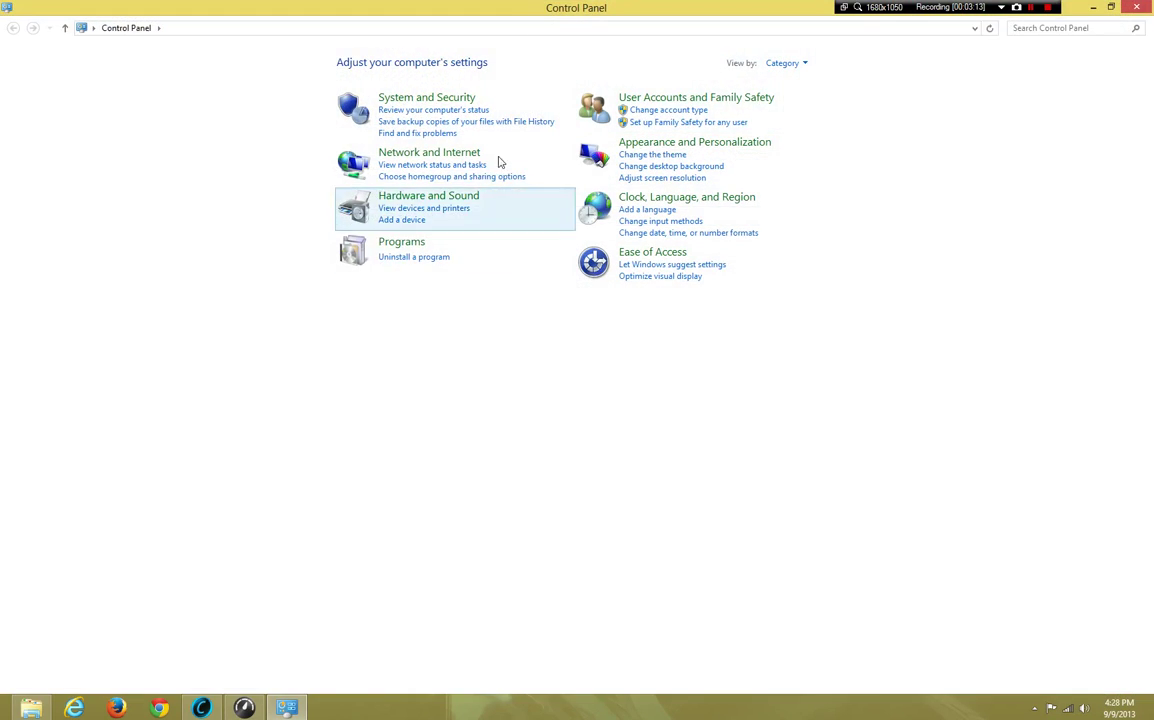
{"action": "key", "text": "super+Down"}
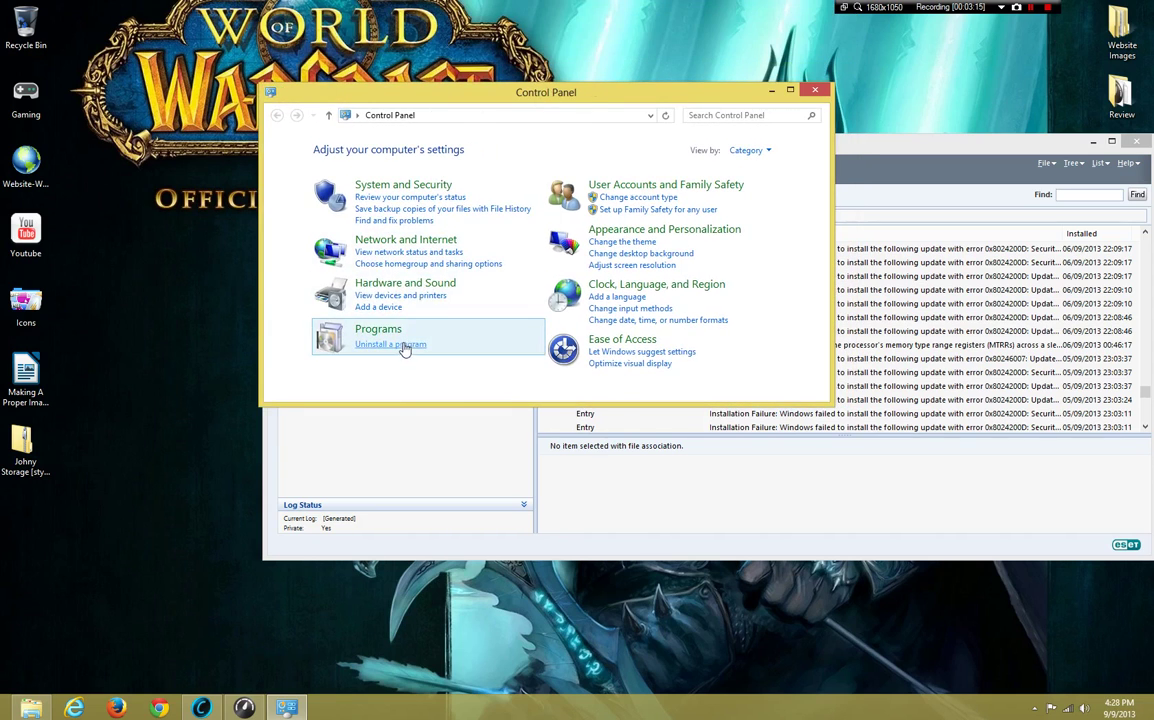
Navigate through System and Security to the Windows Update page showing 13 important updates
{"action": "left_click", "coordinate": [407, 343]}
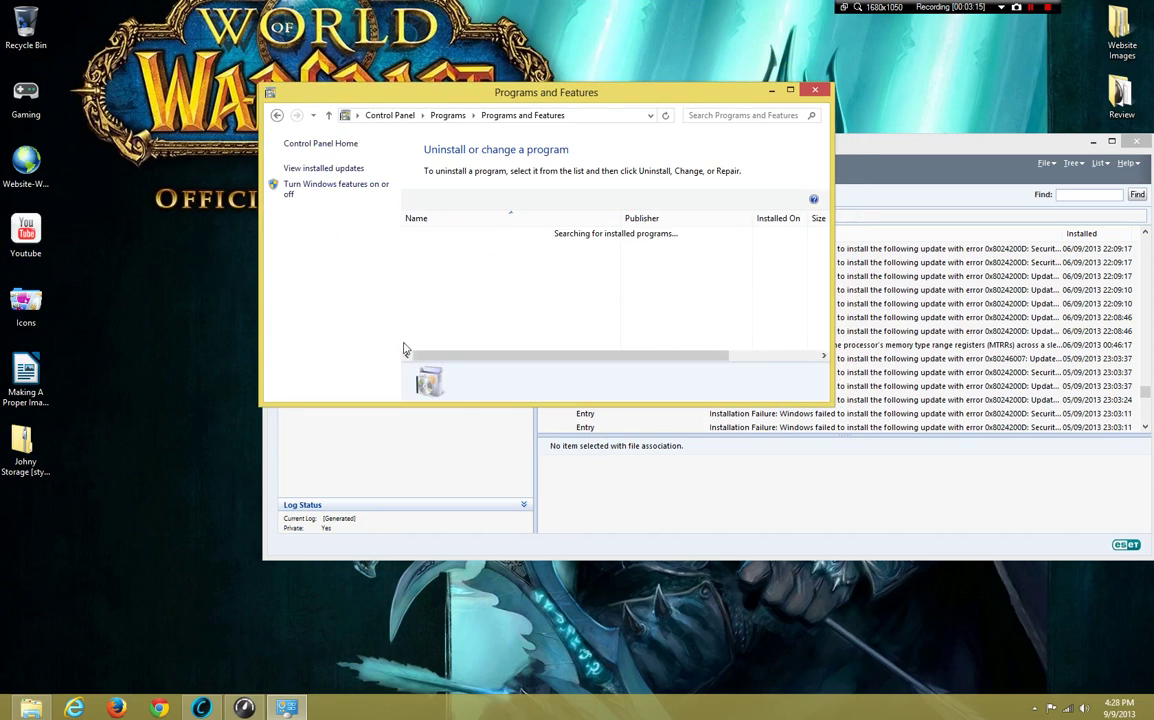
{"action": "left_click", "coordinate": [328, 115]}
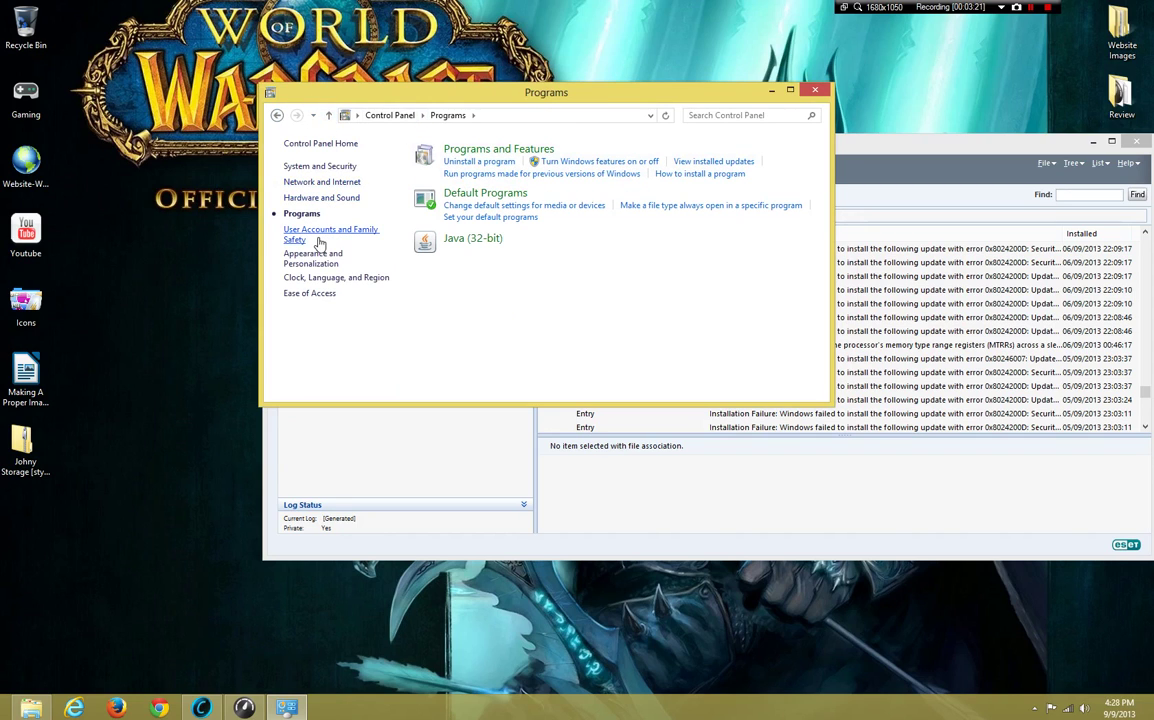
{"action": "left_click", "coordinate": [340, 166]}
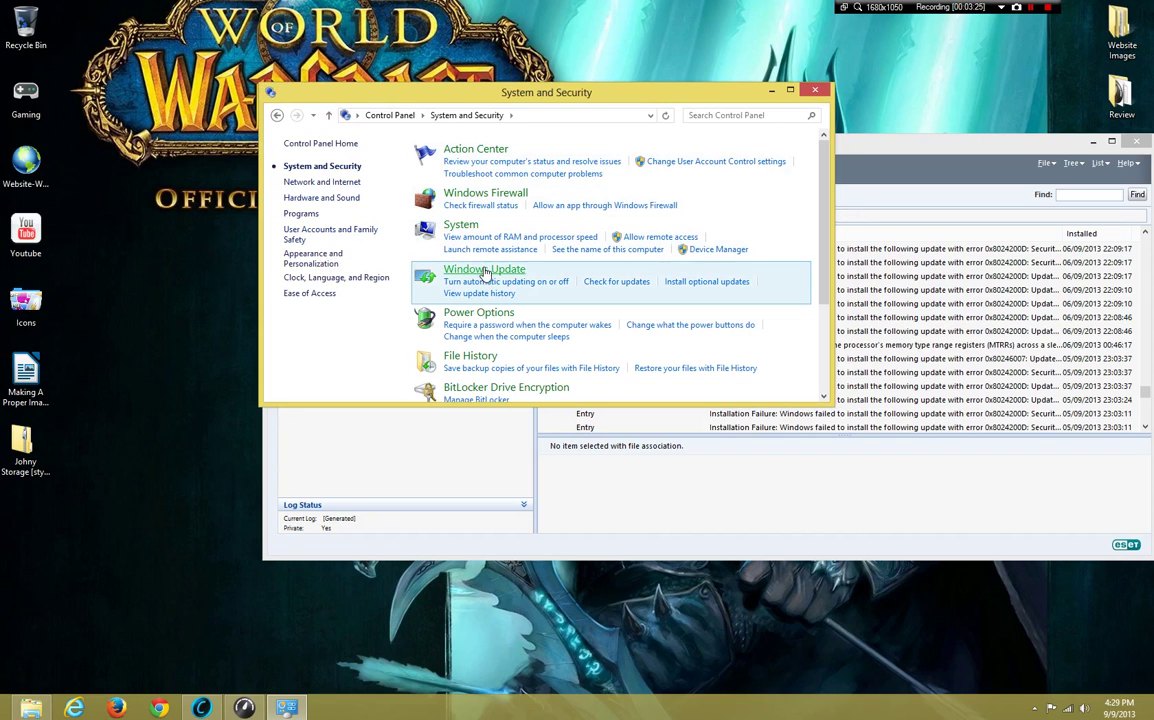
{"action": "left_click", "coordinate": [600, 281]}
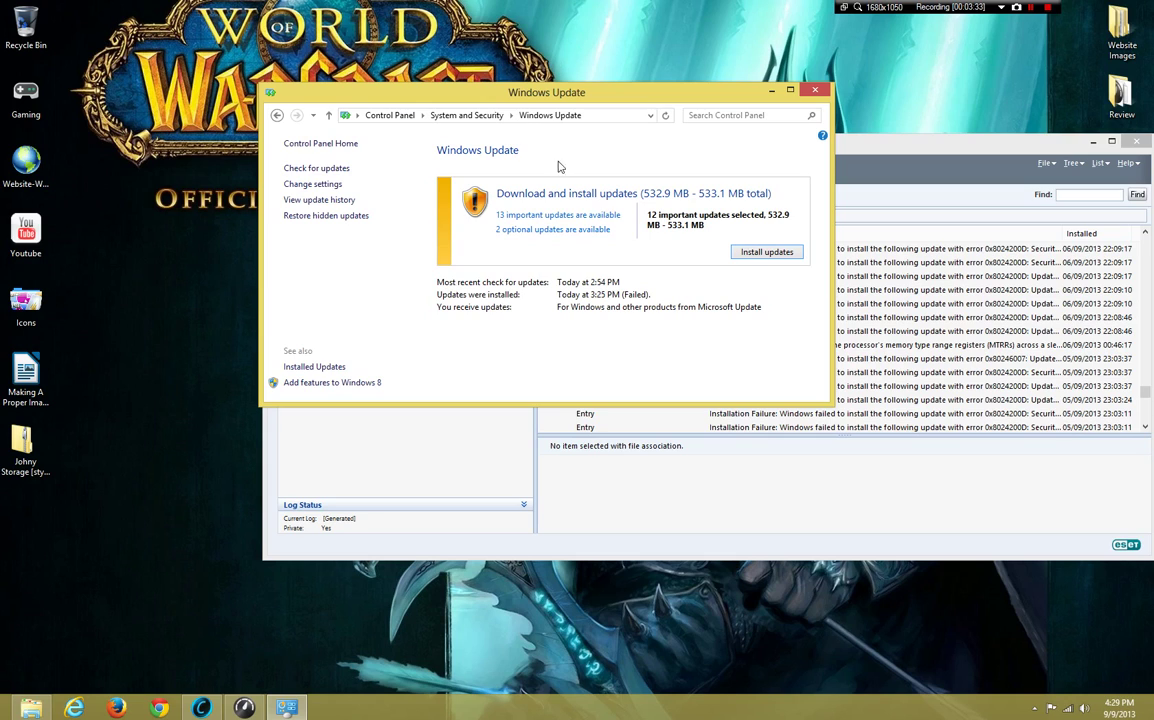
Start installing the important updates and move the Windows Update window to the left
{"action": "left_click", "coordinate": [773, 251]}
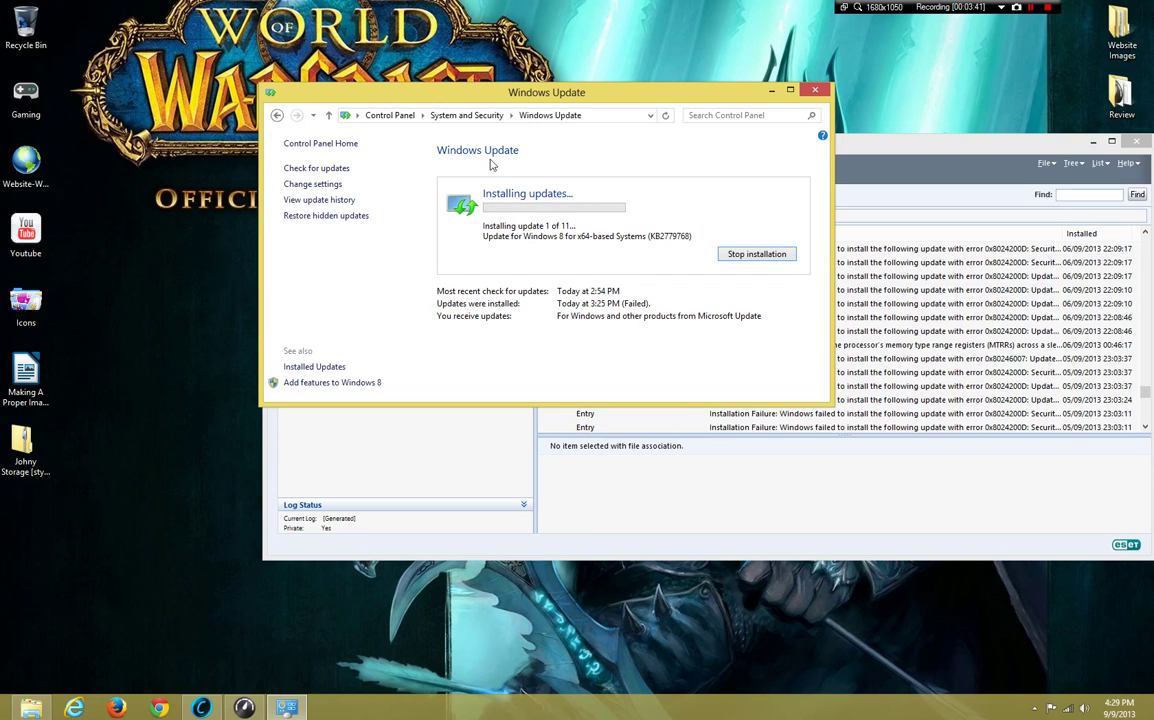
{"action": "left_click_drag", "start_coordinate": [549, 97], "coordinate": [430, 114]}
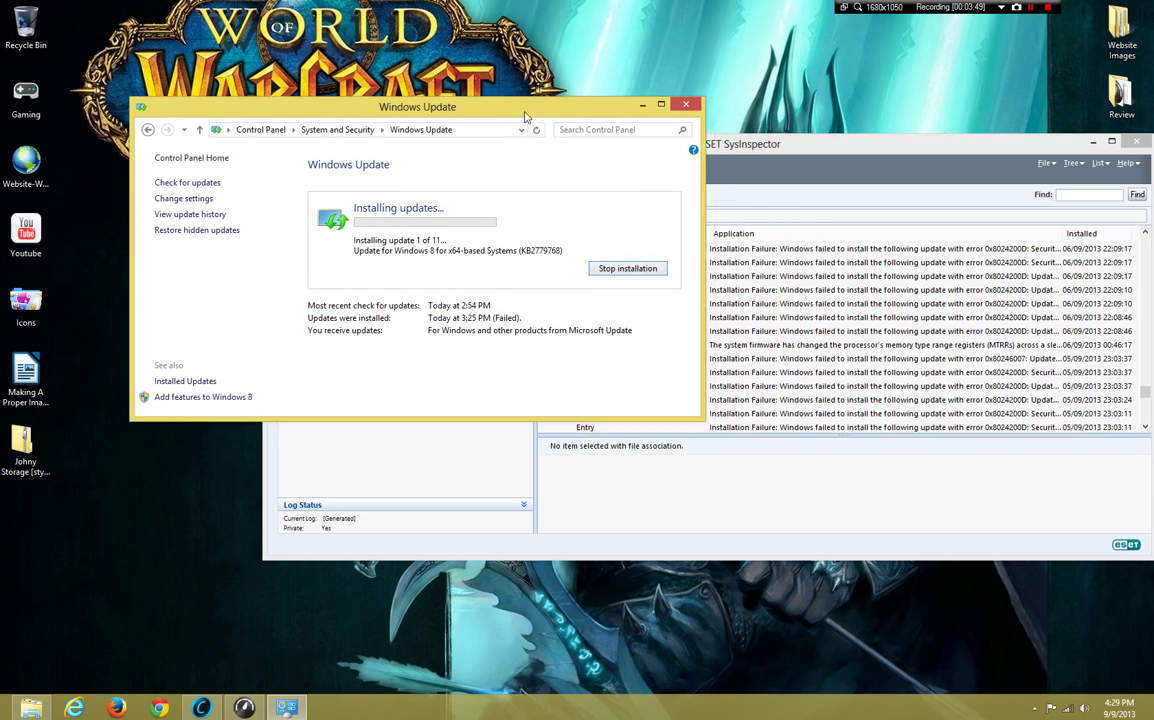
Bring SysInspector in front, move it up and left, and scroll the System event list
{"action": "left_click", "coordinate": [788, 142]}
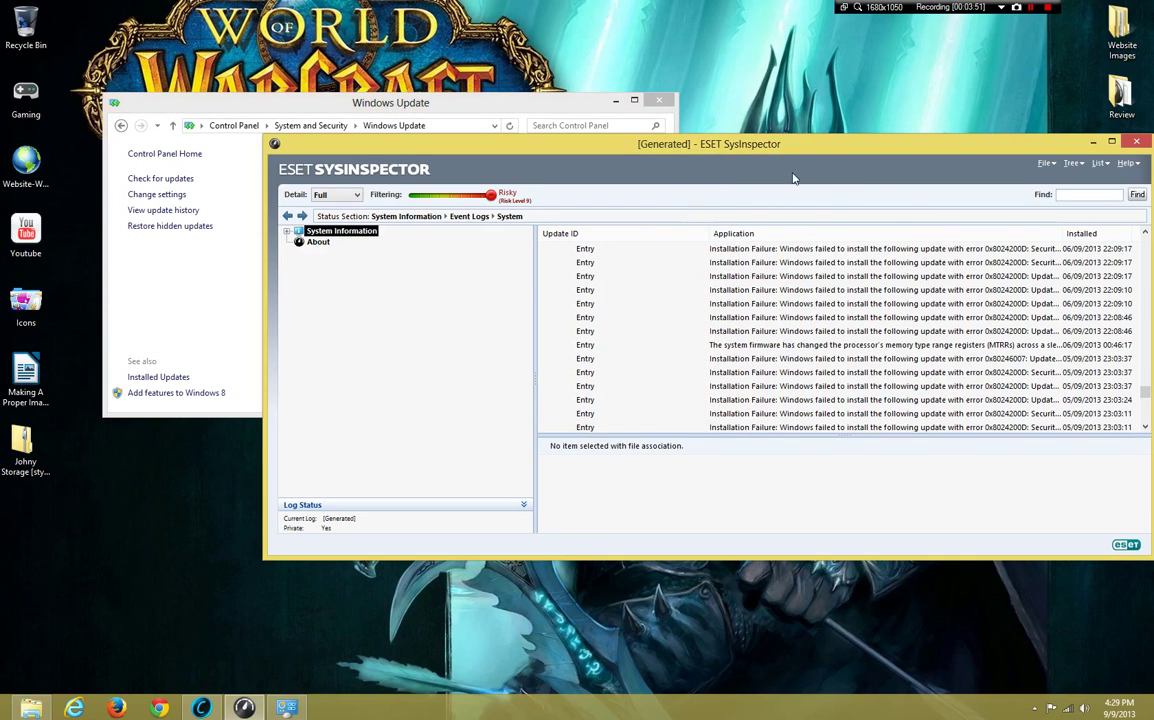
{"action": "left_click_drag", "start_coordinate": [702, 147], "coordinate": [549, 85]}
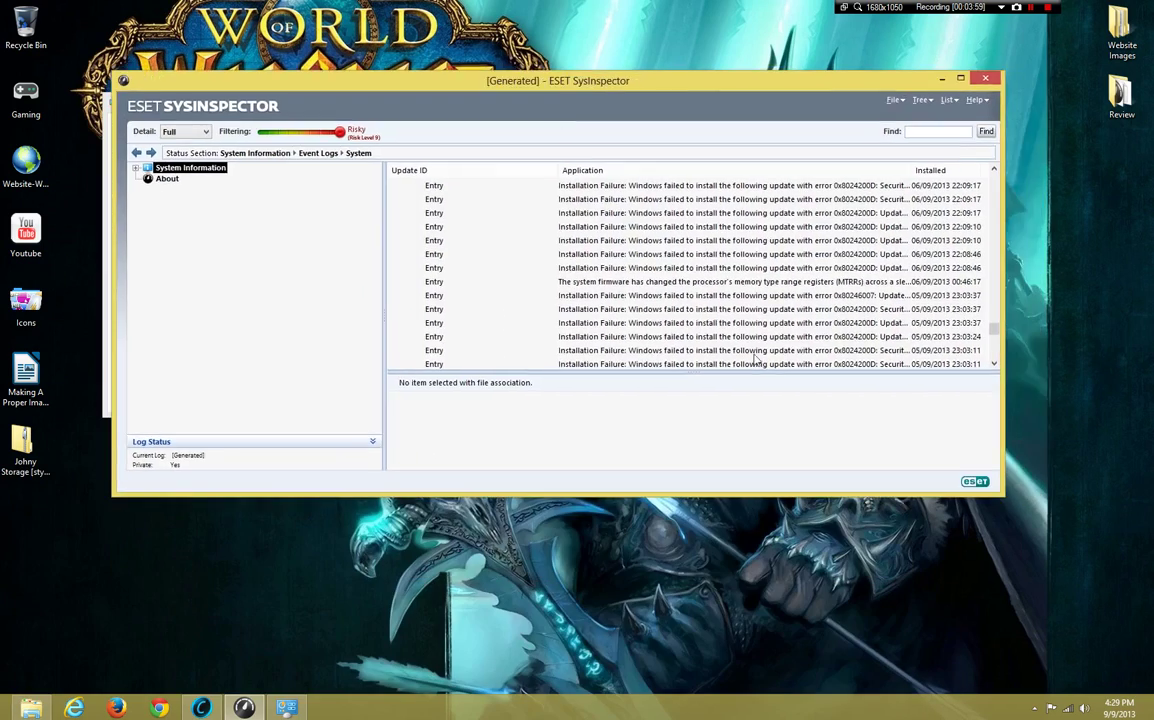
{"action": "scroll", "coordinate": [745, 320], "scroll_direction": "down", "scroll_amount": 10}
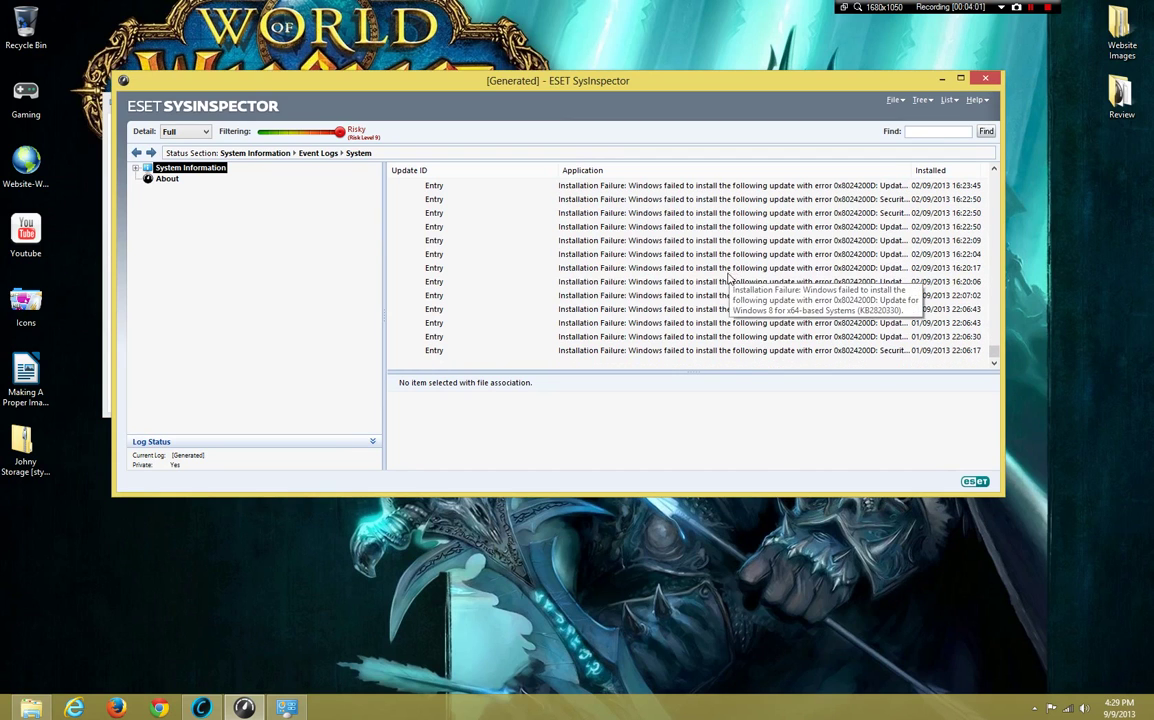
{"action": "scroll", "coordinate": [884, 350], "scroll_direction": "up", "scroll_amount": 10}
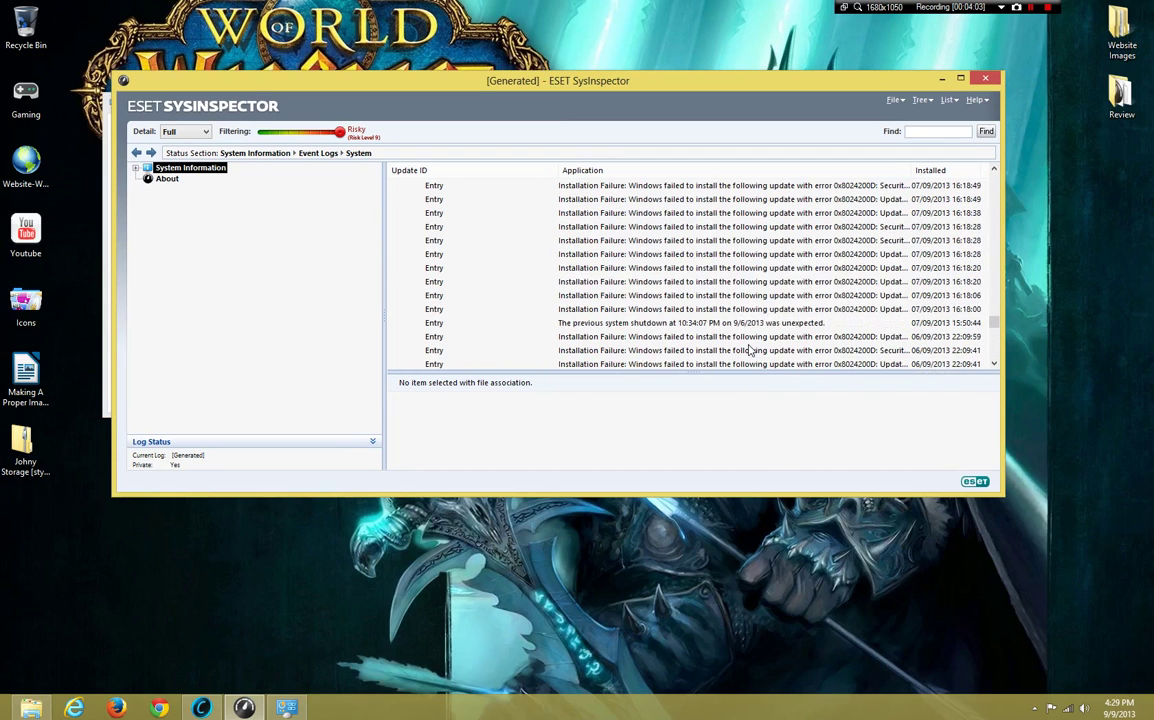
{"action": "scroll", "coordinate": [750, 350], "scroll_direction": "down", "scroll_amount": 20}
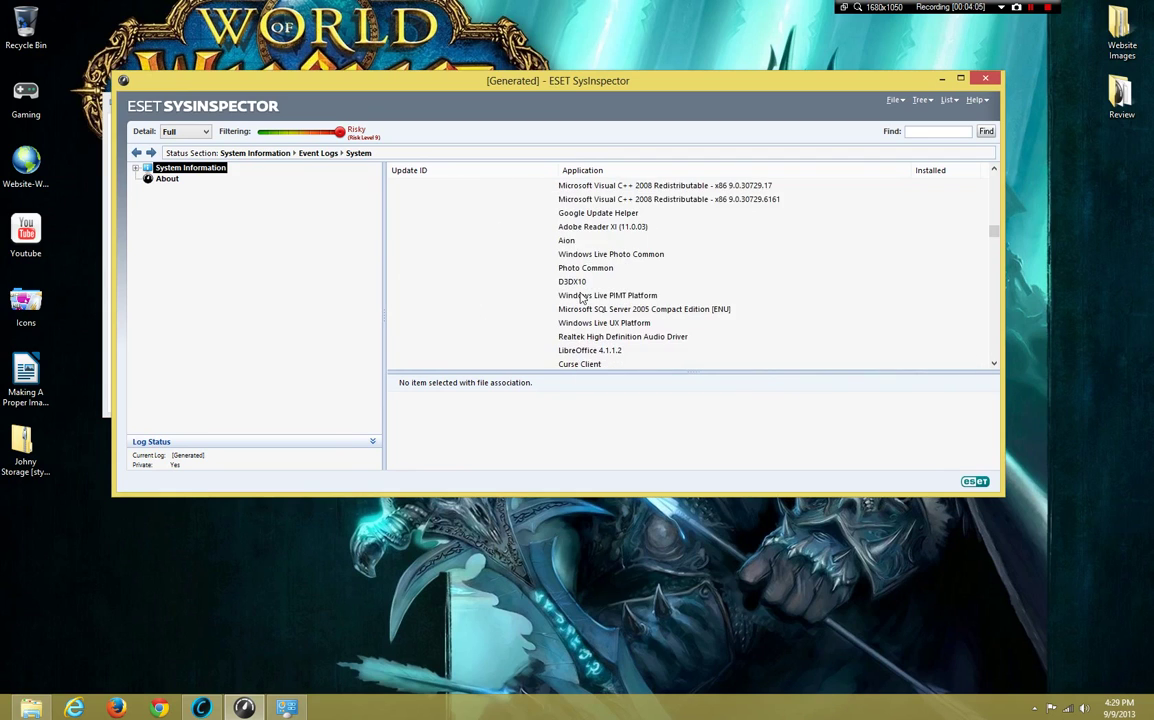
{"action": "scroll", "coordinate": [583, 298], "scroll_direction": "up", "scroll_amount": 15}
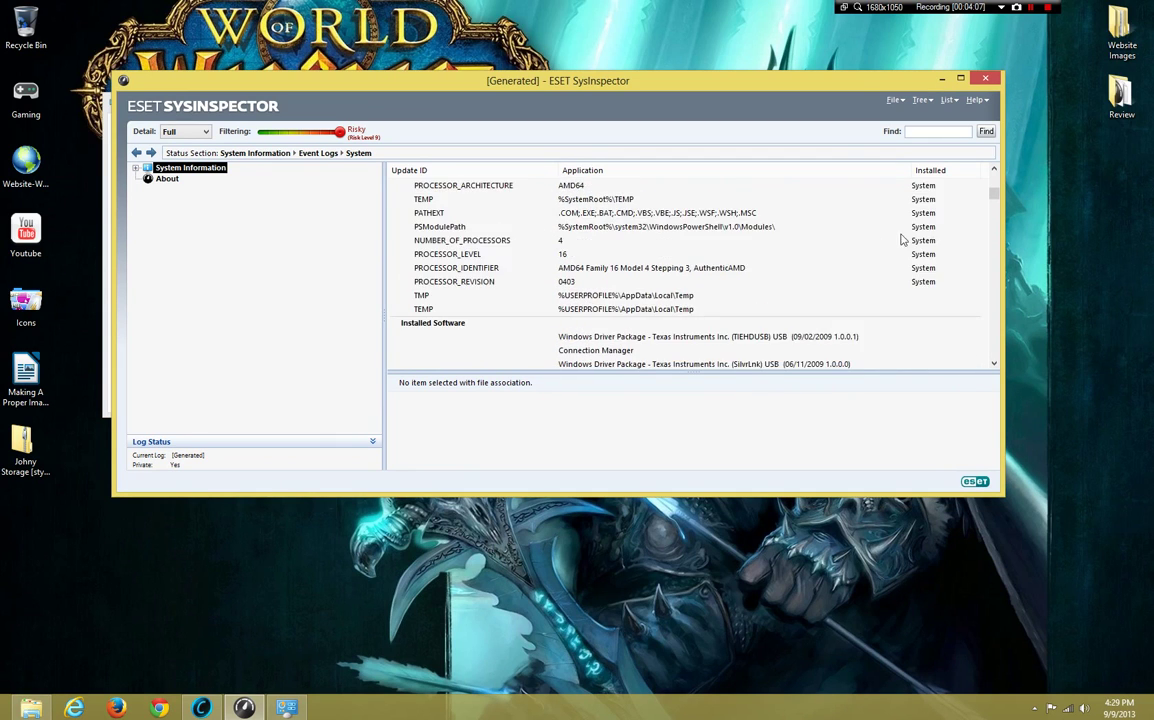
{"action": "scroll", "coordinate": [873, 241], "scroll_direction": "up", "scroll_amount": 10}
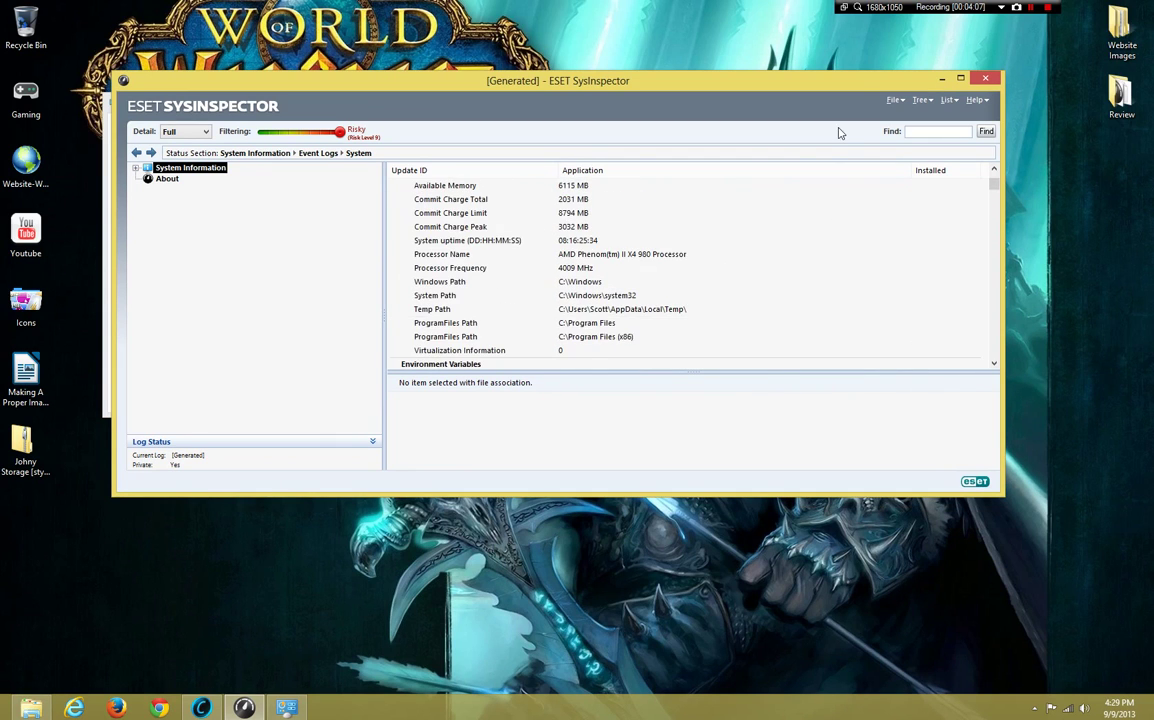
Change the log's Detail level from Full to Basic
{"action": "left_click", "coordinate": [170, 134]}
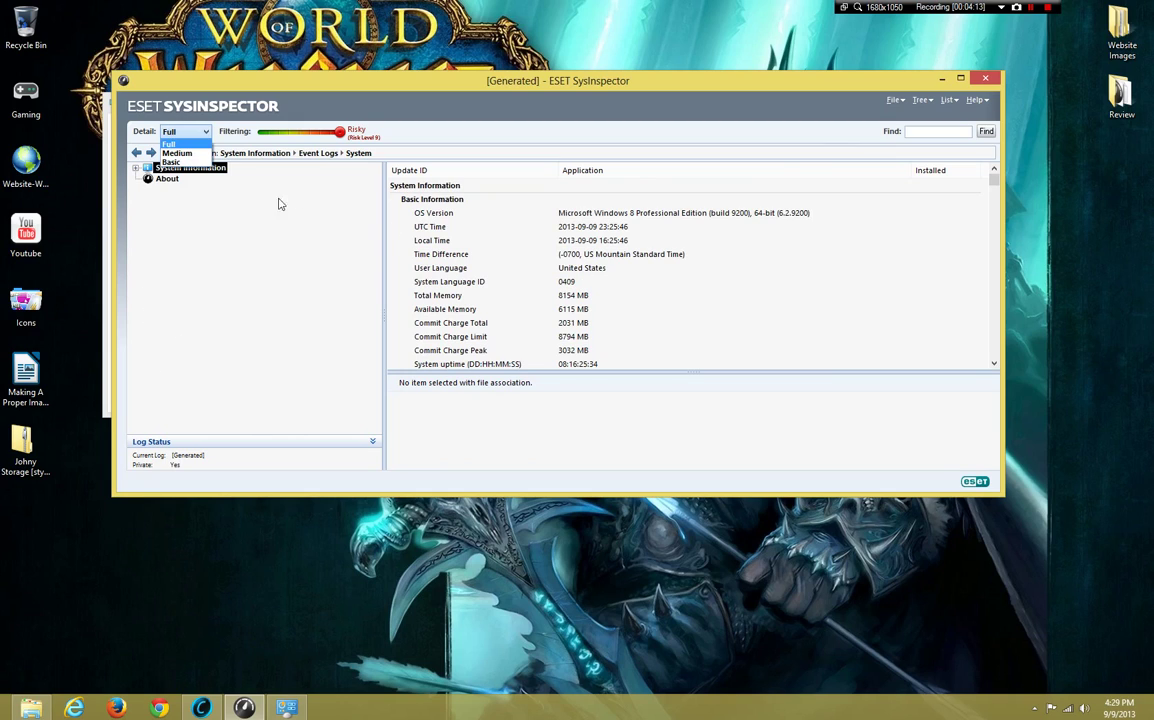
{"action": "left_click", "coordinate": [171, 162]}
{"action": "scroll", "coordinate": [712, 298], "scroll_direction": "up", "scroll_amount": 5}
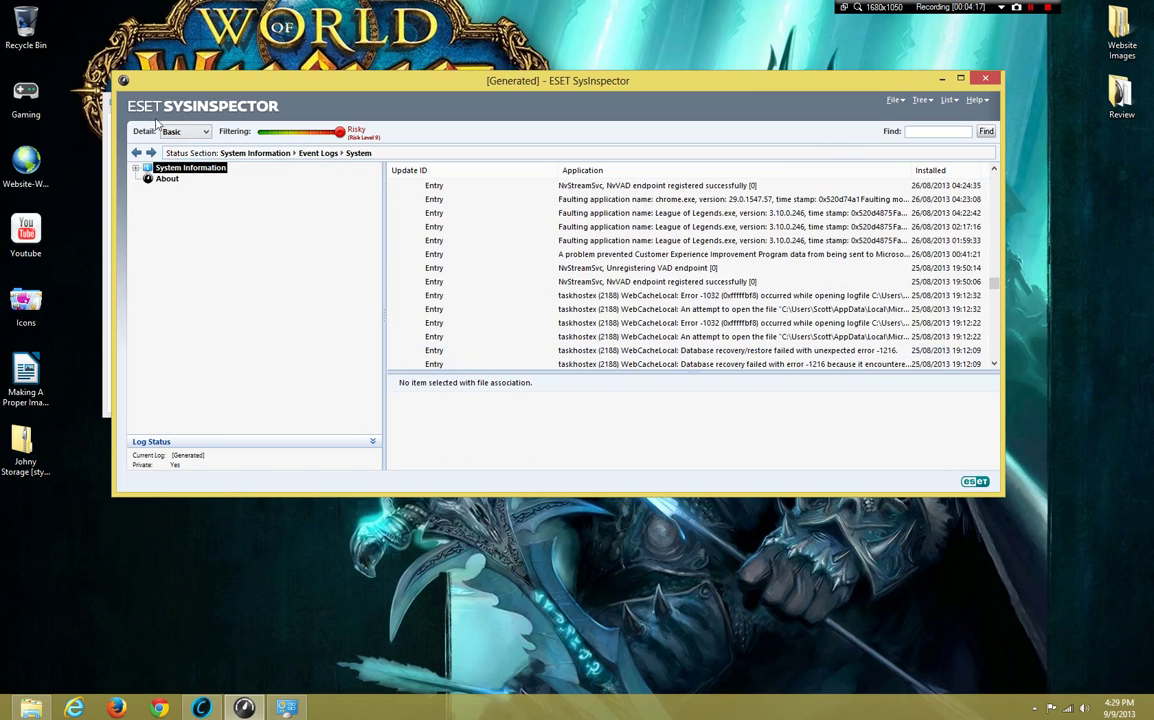
Show the About section with Log Status collapsed, positioned beside Windows Update's install progress
{"action": "left_click", "coordinate": [168, 179]}
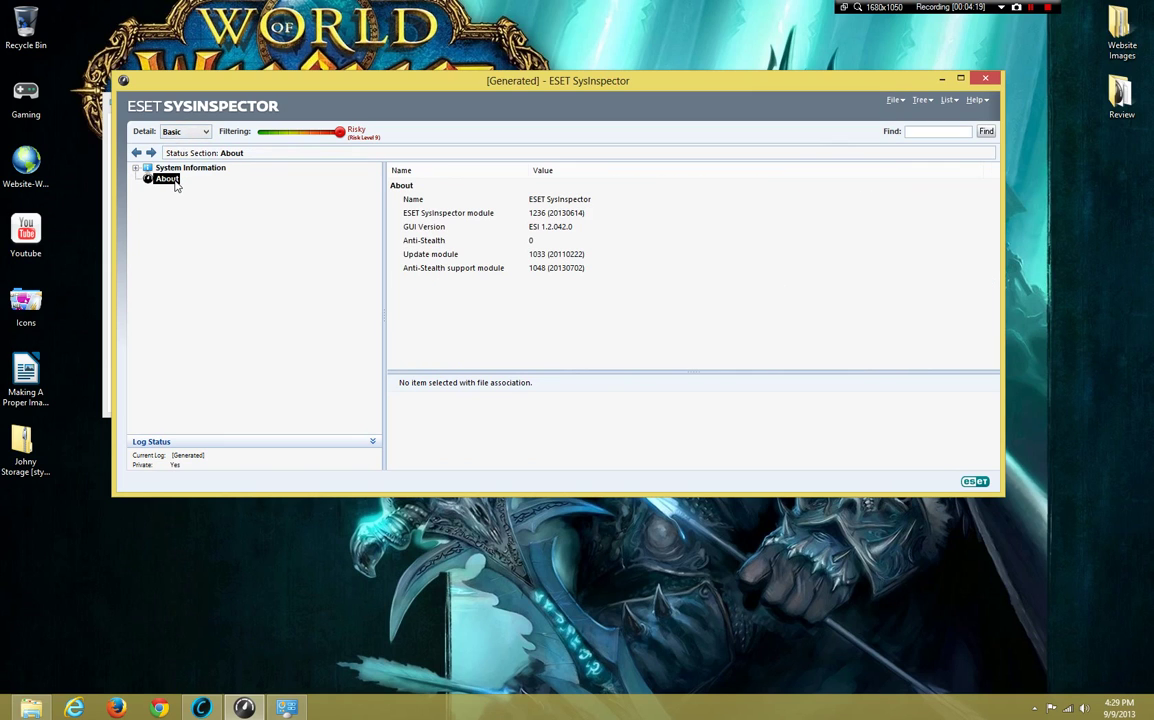
{"action": "right_click", "coordinate": [480, 270]}
{"action": "left_click", "coordinate": [460, 272]}
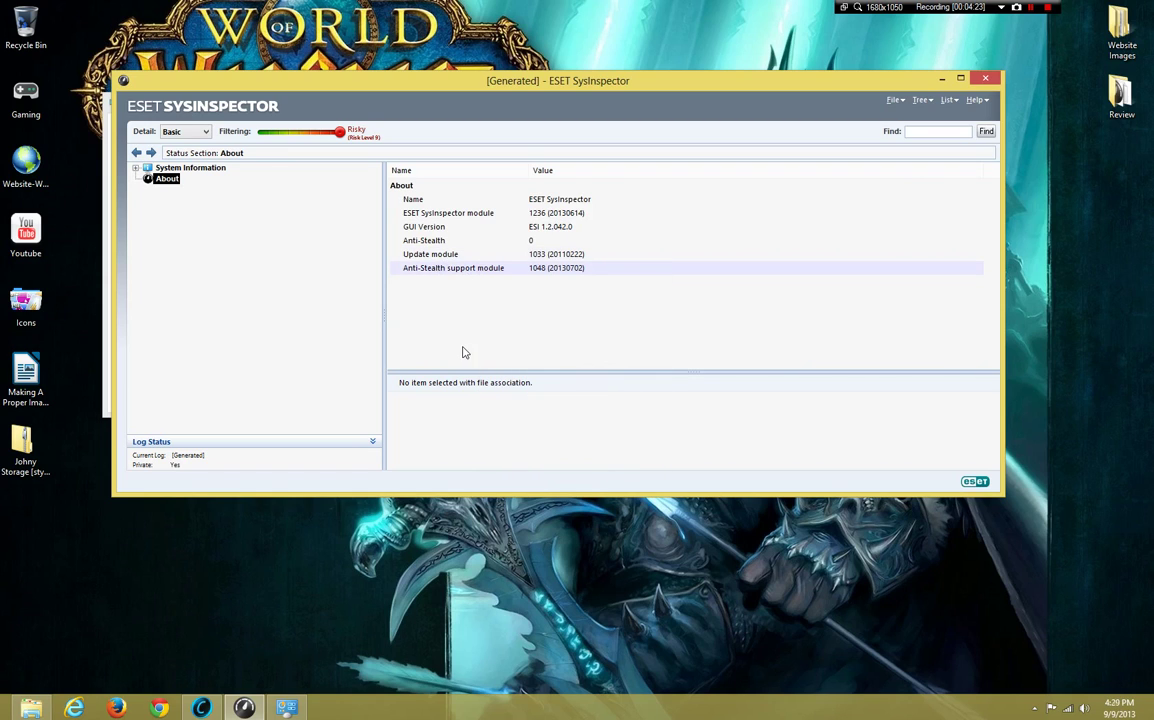
{"action": "left_click", "coordinate": [372, 443]}
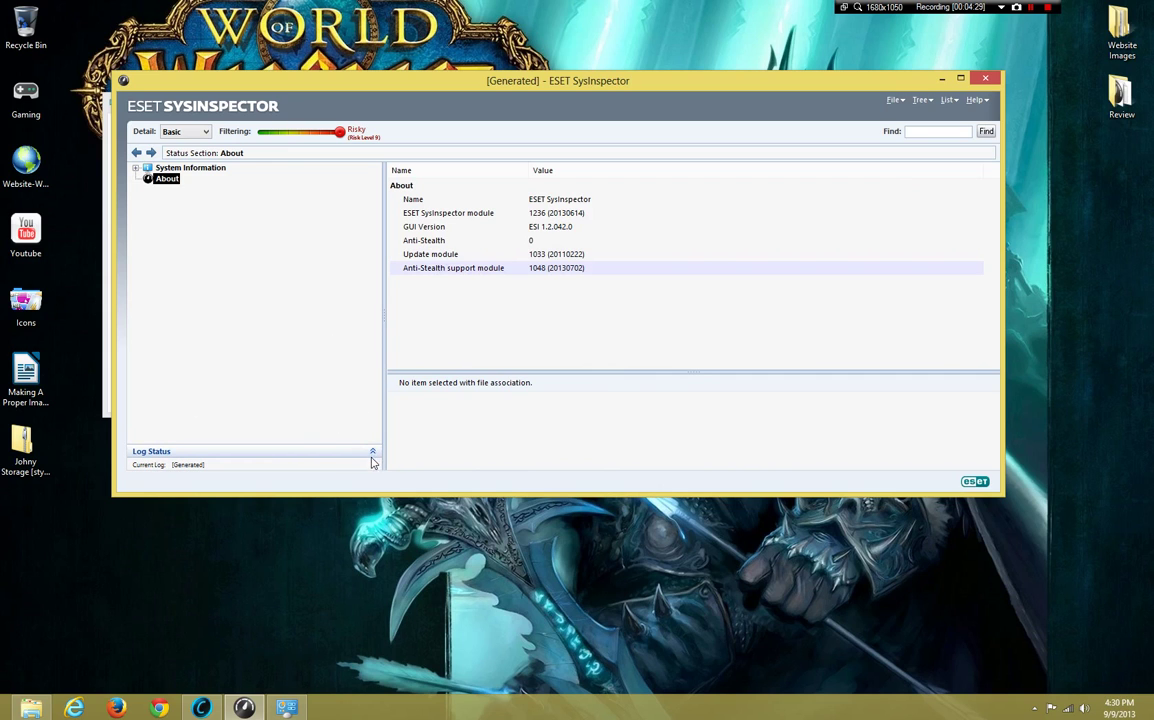
{"action": "left_click_drag", "start_coordinate": [380, 71], "coordinate": [767, 152]}
{"action": "left_click_drag", "start_coordinate": [441, 107], "coordinate": [325, 108]}
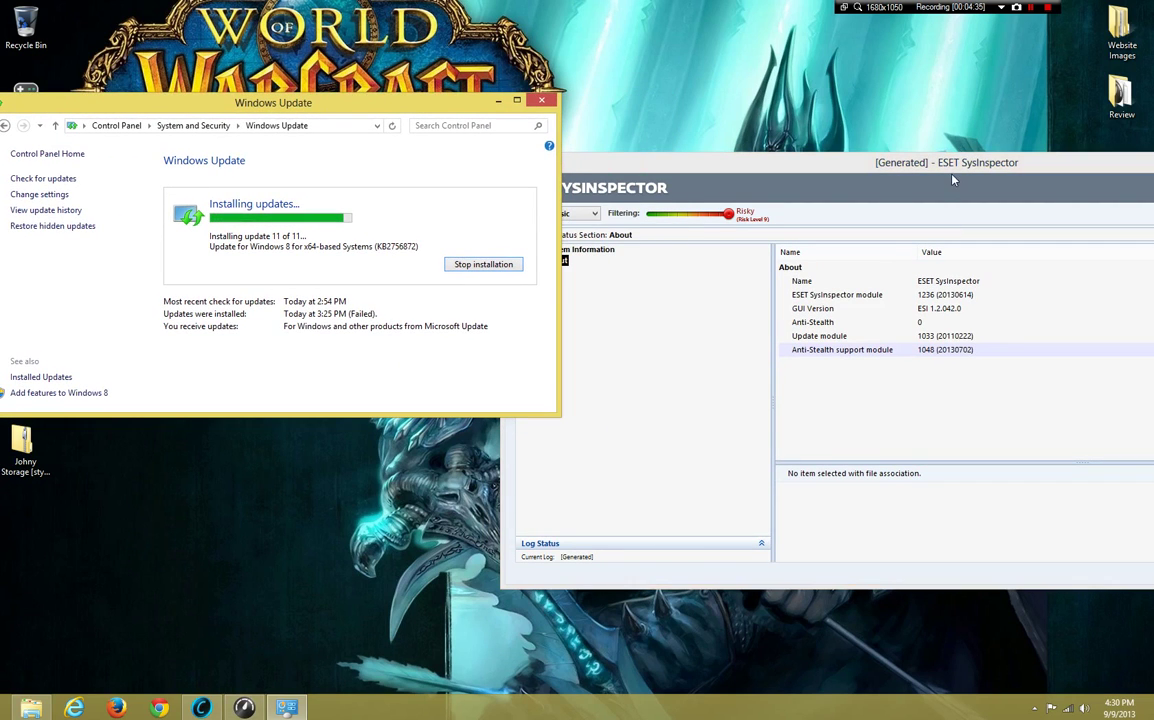
Move the SysInspector window so the 12 failed updates and their error codes stay visible
{"action": "left_click_drag", "start_coordinate": [946, 174], "coordinate": [689, 68]}
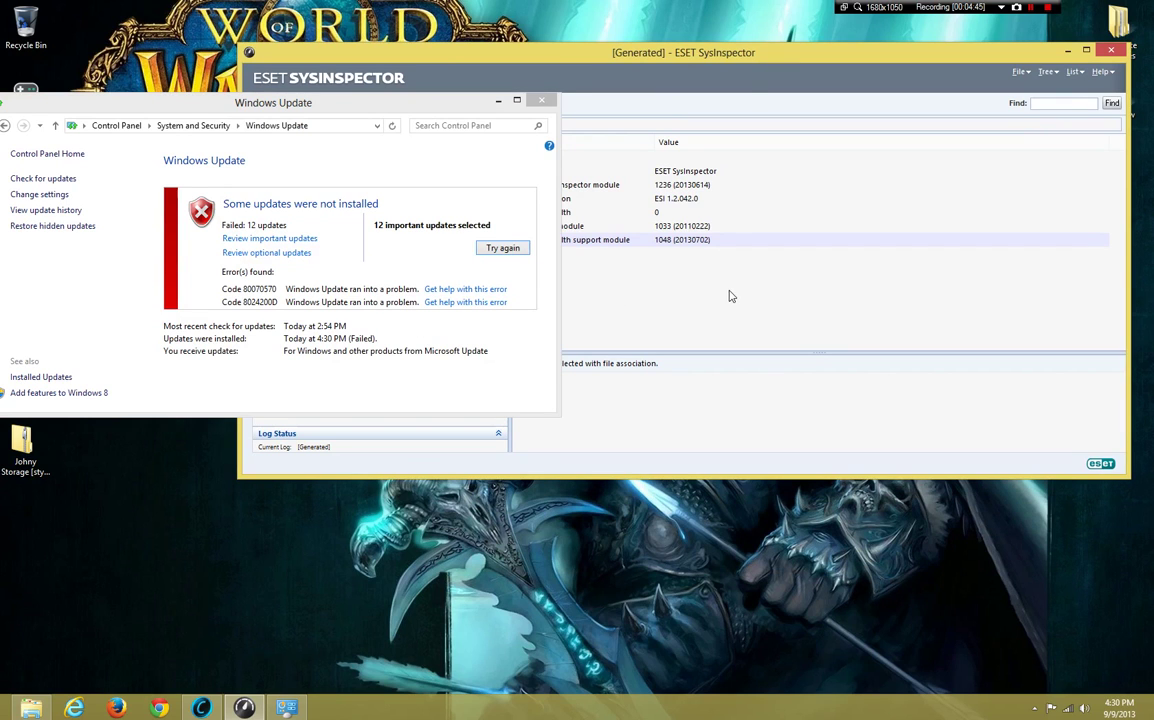
{"action": "mouse_move", "coordinate": [735, 67]}
{"action": "left_mouse_down"}
{"action": "mouse_move", "coordinate": [799, 106]}
{"action": "mouse_move", "coordinate": [748, 112]}
{"action": "mouse_move", "coordinate": [688, 97]}
{"action": "mouse_move", "coordinate": [727, 81]}
{"action": "left_mouse_up"}
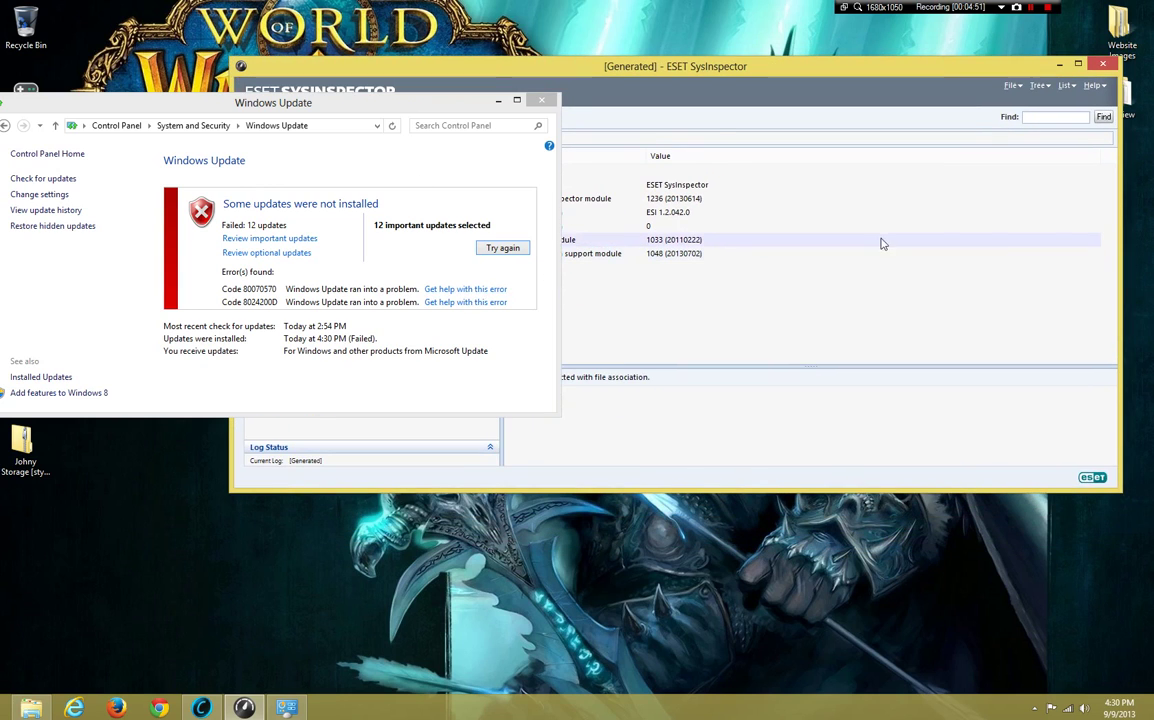
{"action": "left_click_drag", "start_coordinate": [648, 78], "coordinate": [684, 145]}
Request help for the update error, then bring the SysInspector About log back in front
{"action": "left_click", "coordinate": [470, 290]}
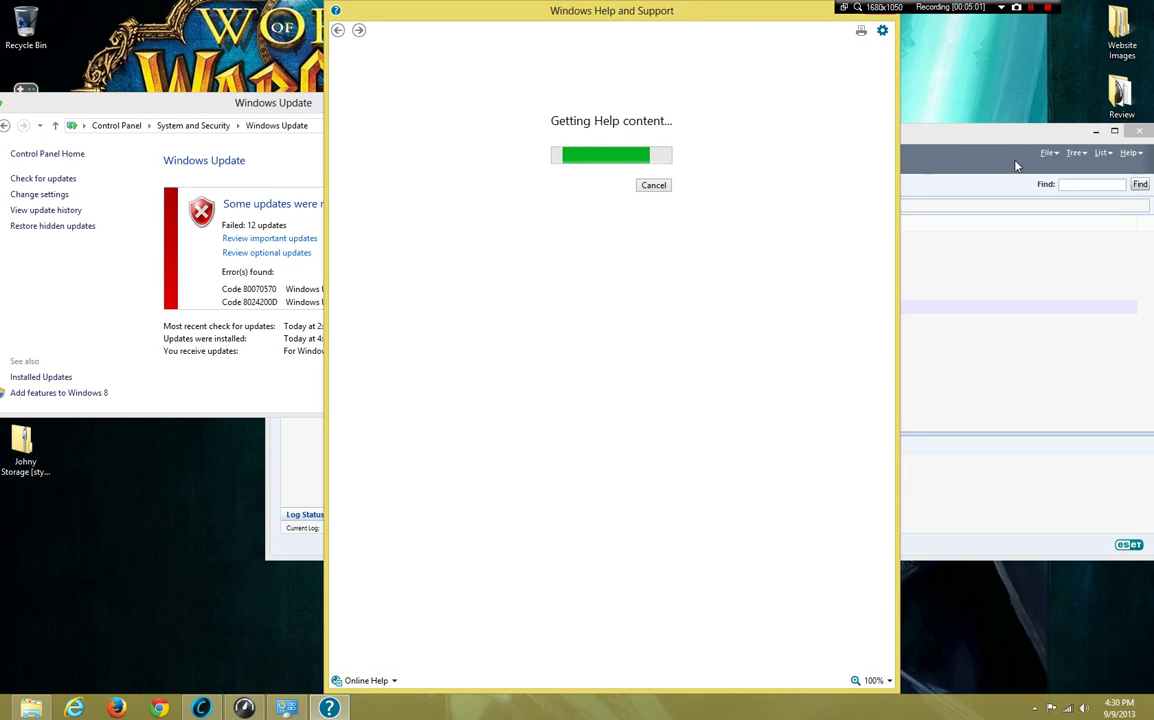
{"action": "left_click", "coordinate": [904, 138]}
{"action": "left_click_drag", "start_coordinate": [979, 132], "coordinate": [944, 118]}
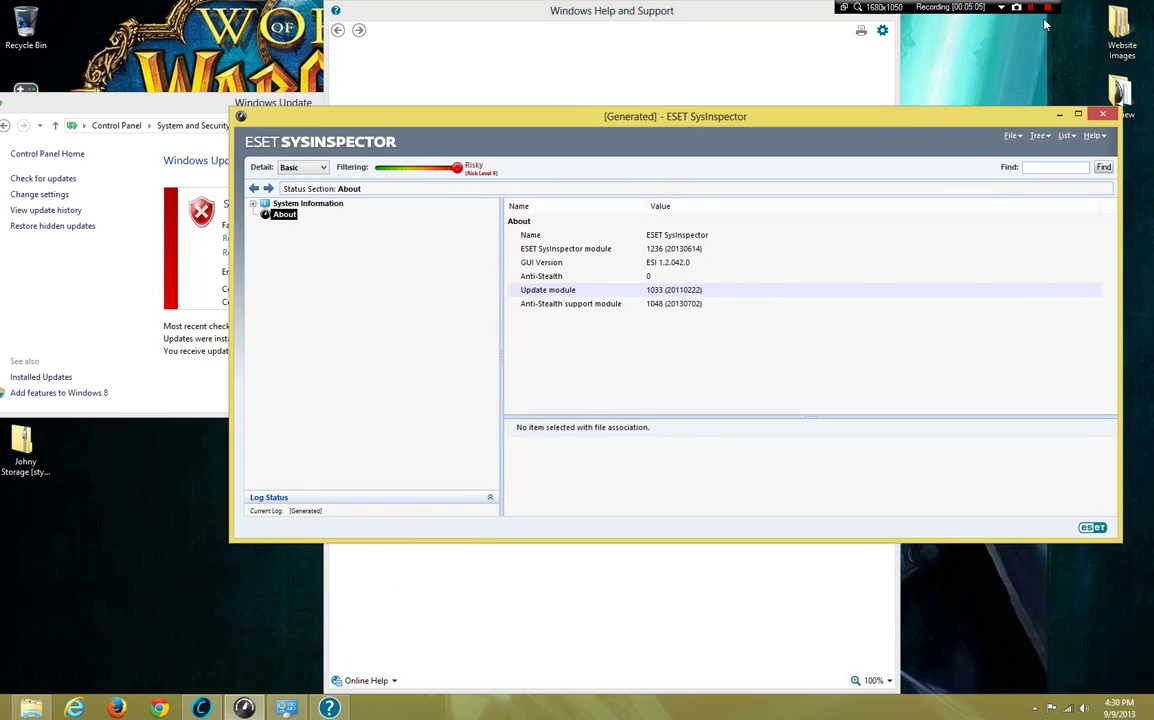